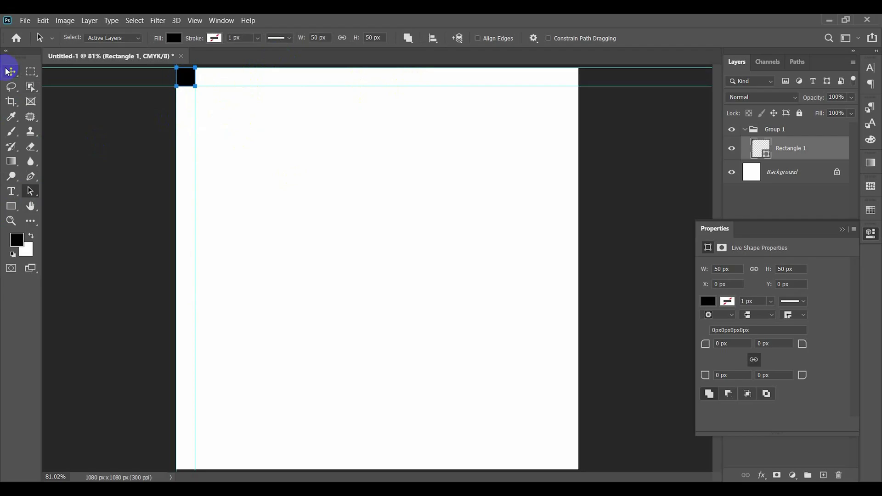
- Align the 50 px black square to the canvas's right and bottom edges
{"action": "left_click", "coordinate": [12, 72]}
{"action": "left_click", "coordinate": [395, 38]}
{"action": "left_click", "coordinate": [440, 141]}
{"action": "left_click", "coordinate": [434, 161]}
{"action": "left_click", "coordinate": [380, 68]}
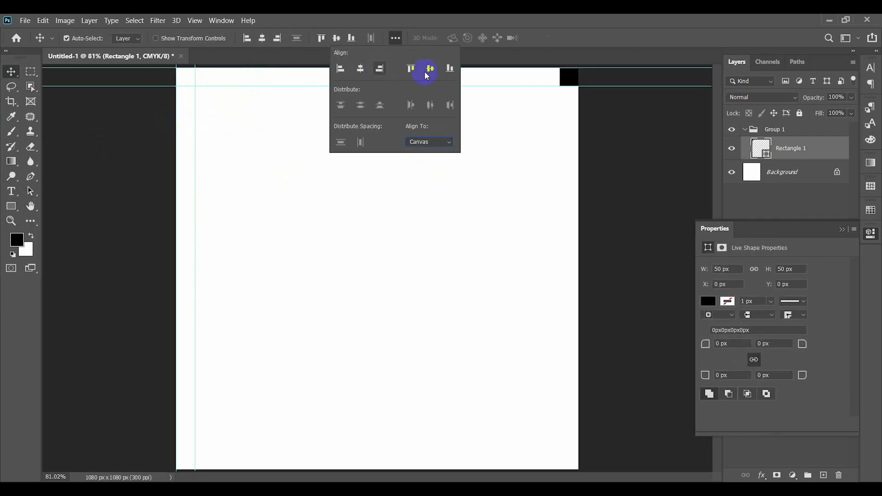
{"action": "left_click", "coordinate": [450, 69]}
- Create guides from the square in the lower-right corner of the canvas and delete the square
{"action": "left_click", "coordinate": [30, 188]}
{"action": "left_click", "coordinate": [568, 467]}
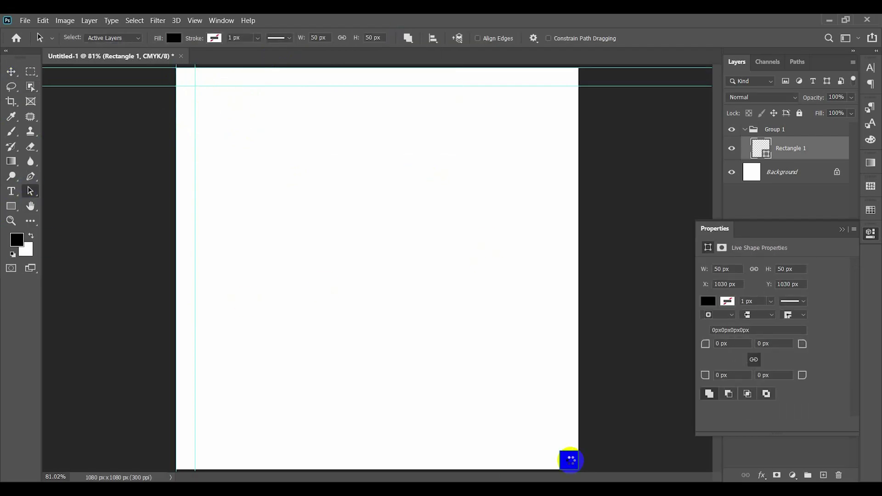
{"action": "right_click", "coordinate": [570, 460]}
{"action": "left_click", "coordinate": [576, 262]}
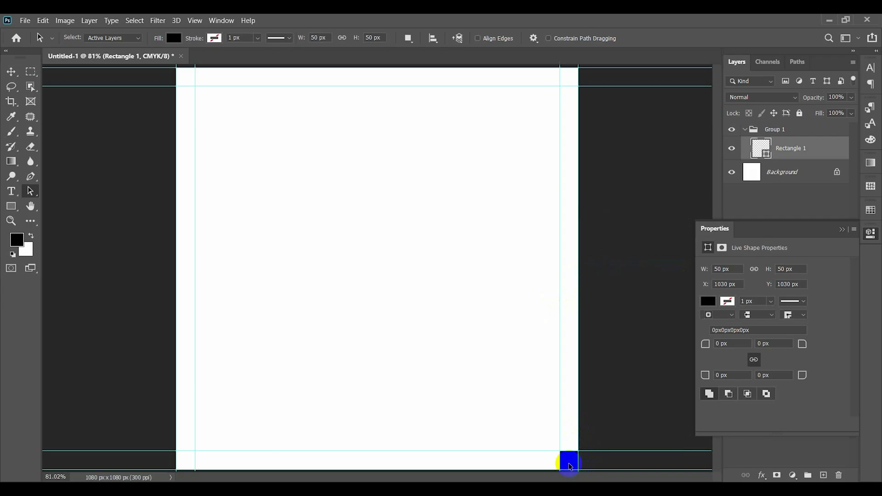
{"action": "key", "text": "Delete"}
{"action": "key", "text": "v"}
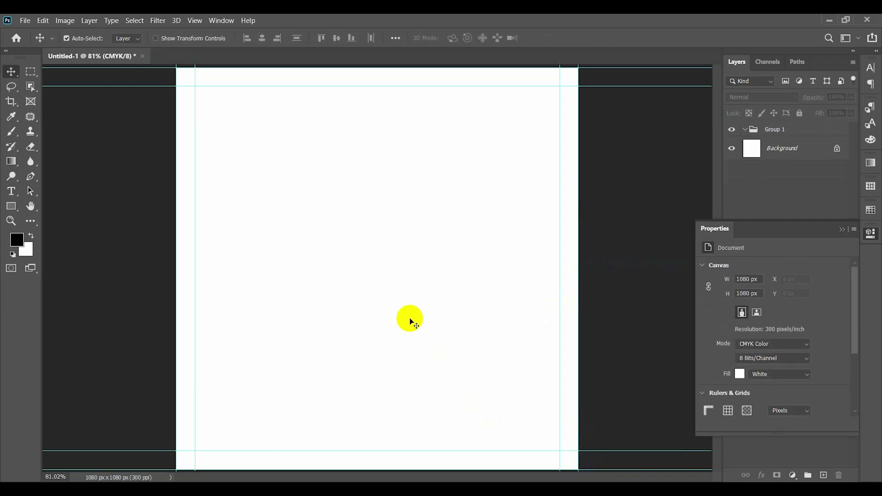
- Place the top-down pilaf and spices photo as an embedded image and shift it toward the canvas's right side
{"action": "left_click", "coordinate": [25, 20]}
{"action": "left_click", "coordinate": [46, 236]}
{"action": "left_click", "coordinate": [152, 139]}
{"action": "left_click", "coordinate": [557, 268]}
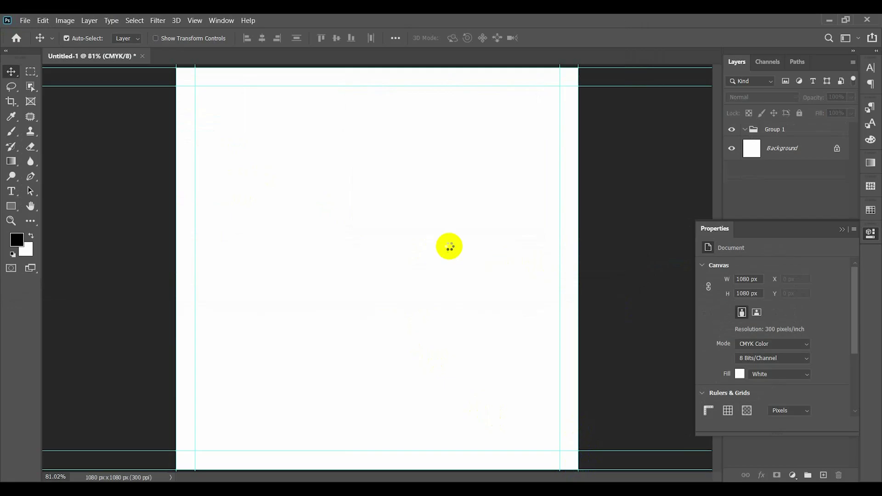
{"action": "left_click_drag", "start_coordinate": [303, 318], "coordinate": [387, 294]}
{"action": "double_click", "coordinate": [343, 243]}
- Trace the upper and right rim of the rice bowl with a curved Pen tool path
{"action": "scroll", "coordinate": [304, 264], "scroll_direction": "up", "scroll_amount": 5}
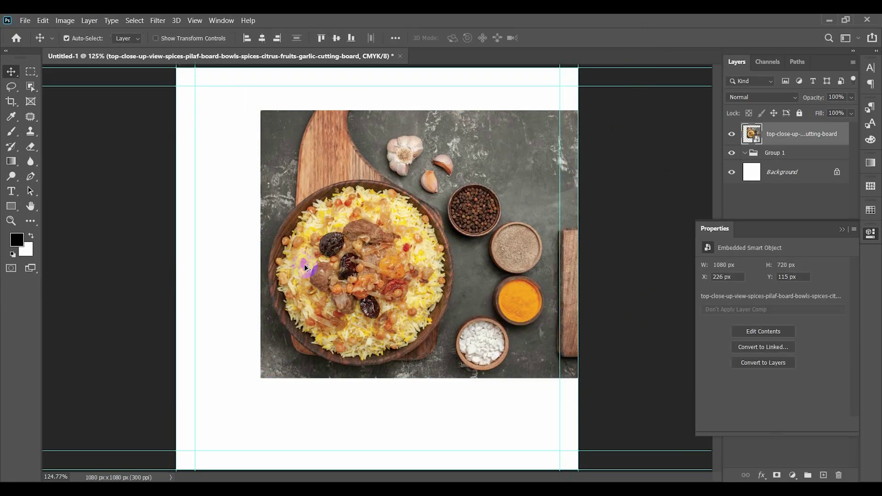
{"action": "left_click_drag", "start_coordinate": [599, 279], "coordinate": [433, 262]}
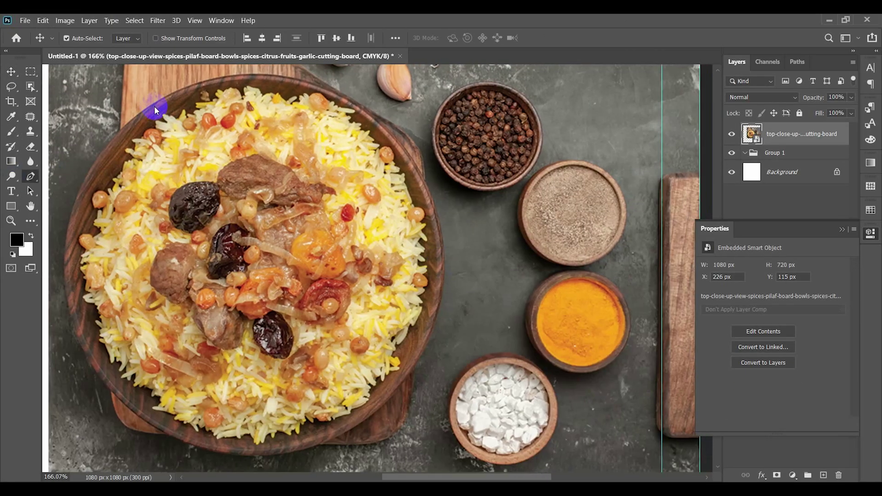
{"action": "key", "text": "p"}
{"action": "scroll", "coordinate": [154, 106], "scroll_direction": "up", "scroll_amount": 5}
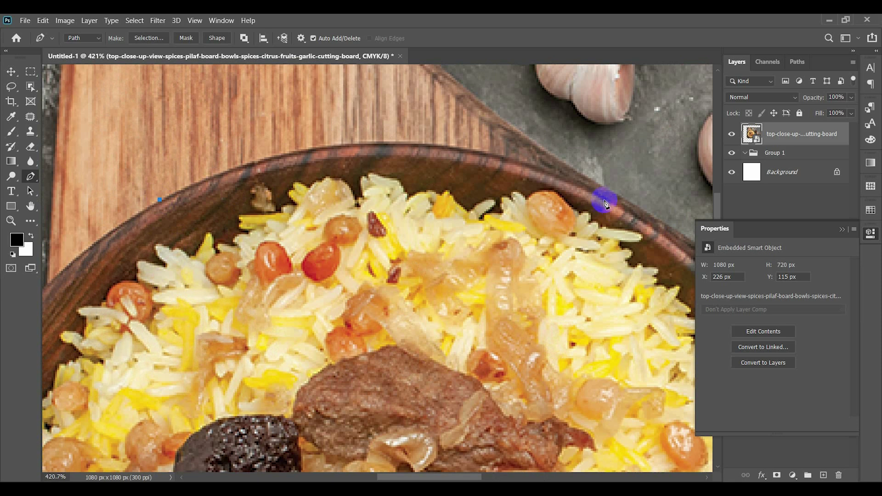
{"action": "left_click_drag", "start_coordinate": [603, 197], "coordinate": [679, 251]}
{"action": "key", "text": "ctrl+z"}
{"action": "scroll", "coordinate": [252, 334], "scroll_direction": "down", "scroll_amount": 5}
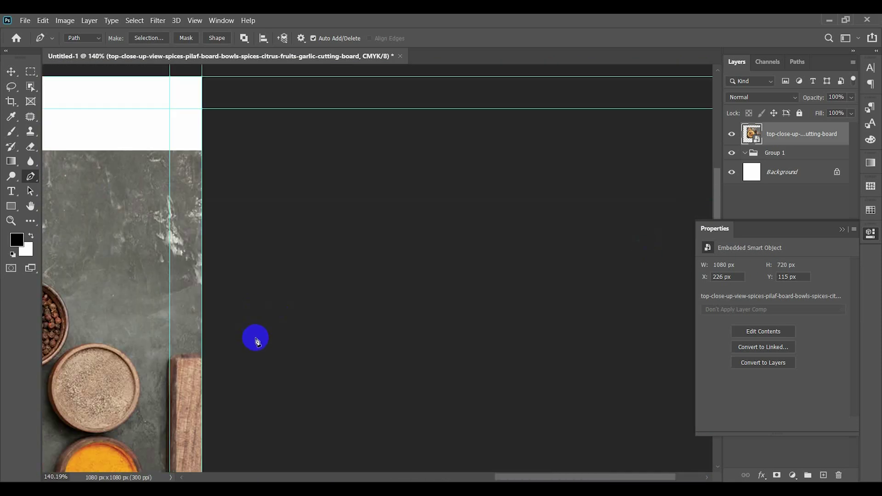
{"action": "left_click_drag", "start_coordinate": [255, 340], "coordinate": [435, 254]}
{"action": "scroll", "coordinate": [344, 238], "scroll_direction": "up", "scroll_amount": 4}
{"action": "left_click_drag", "start_coordinate": [556, 382], "coordinate": [461, 273]}
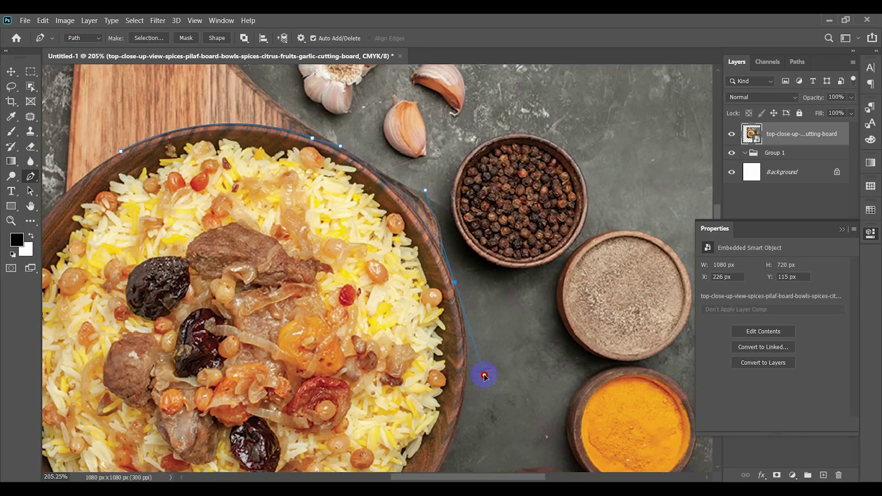
{"action": "left_click", "coordinate": [460, 304]}
{"action": "scroll", "coordinate": [441, 367], "scroll_direction": "down", "scroll_amount": 3}
{"action": "scroll", "coordinate": [462, 373], "scroll_direction": "down", "scroll_amount": 1}
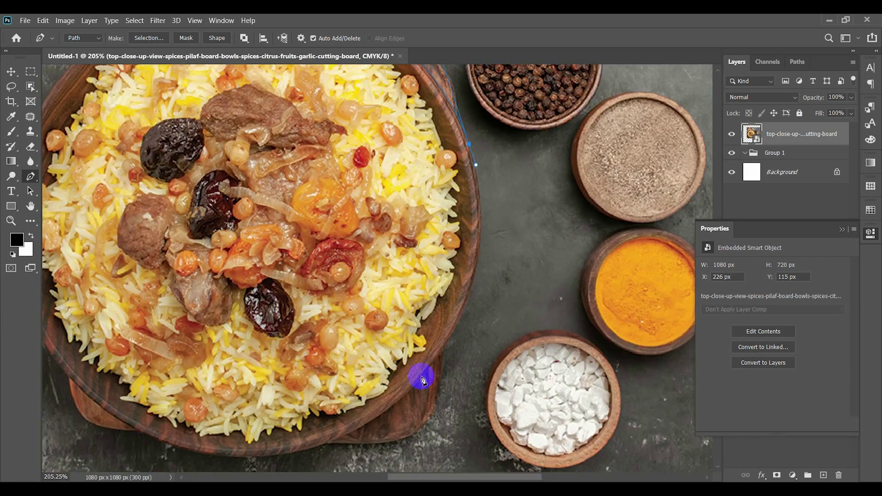
- Continue the path with curved segments around the bowl's bottom and left rim
{"action": "left_click_drag", "start_coordinate": [412, 390], "coordinate": [309, 428]}
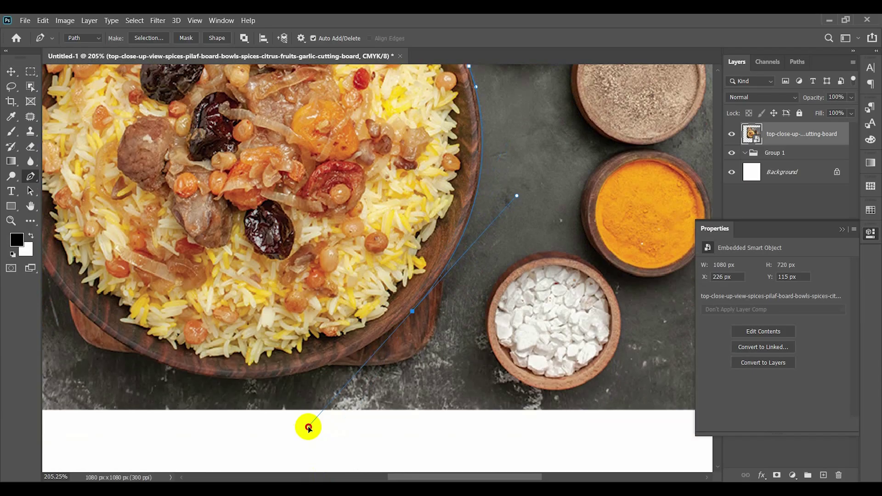
{"action": "scroll", "coordinate": [312, 363], "scroll_direction": "left", "scroll_amount": 3}
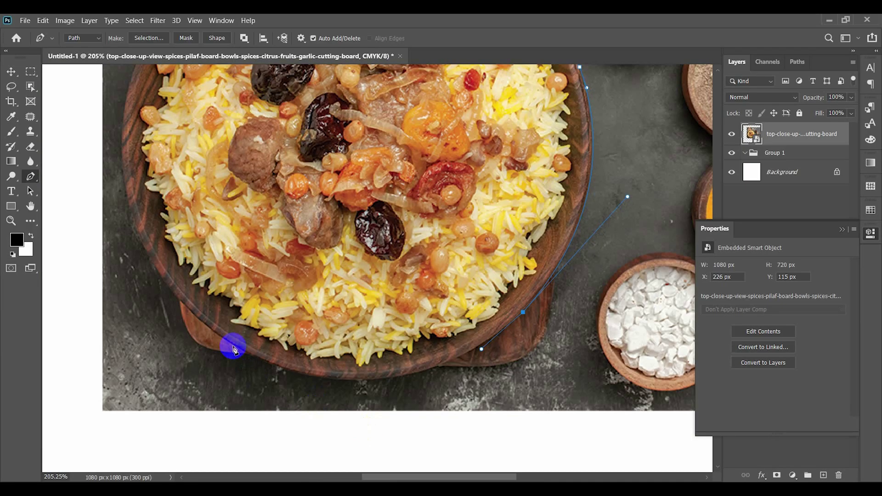
{"action": "left_click_drag", "start_coordinate": [231, 344], "coordinate": [194, 330]}
{"action": "left_click_drag", "start_coordinate": [133, 239], "coordinate": [305, 360]}
{"action": "left_click_drag", "start_coordinate": [294, 276], "coordinate": [294, 236]}
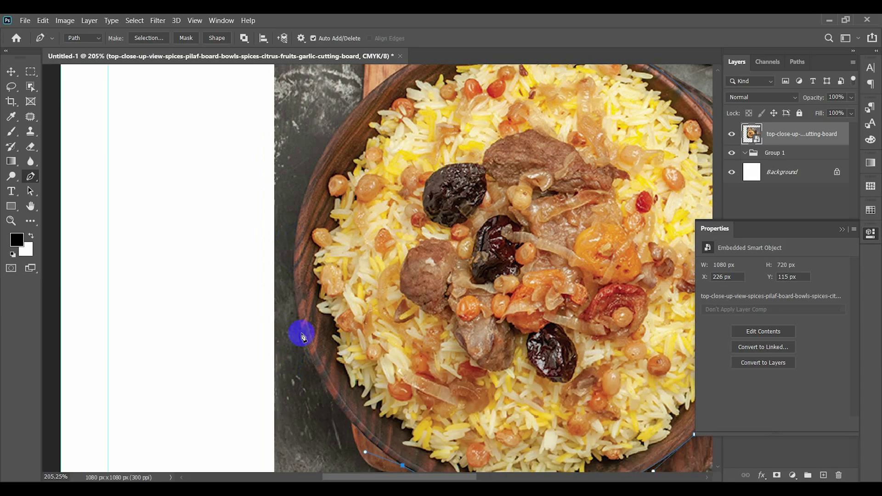
{"action": "left_click_drag", "start_coordinate": [302, 331], "coordinate": [291, 313]}
{"action": "scroll", "coordinate": [317, 257], "scroll_direction": "up", "scroll_amount": 3}
- Close the path at the bowl's upper rim and convert it to a selection
{"action": "left_click", "coordinate": [400, 121]}
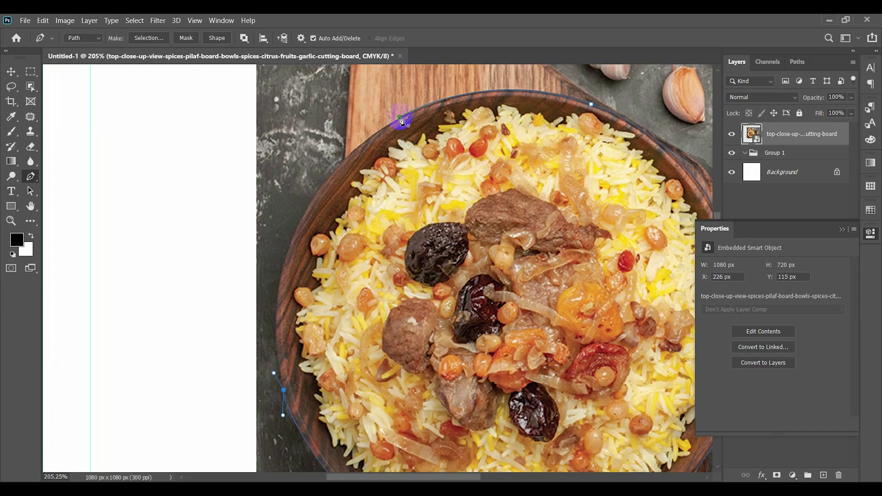
{"action": "left_click_drag", "start_coordinate": [529, 65], "coordinate": [555, 84]}
{"action": "scroll", "coordinate": [363, 234], "scroll_direction": "right", "scroll_amount": 5}
{"action": "key", "text": "ctrl+Return"}
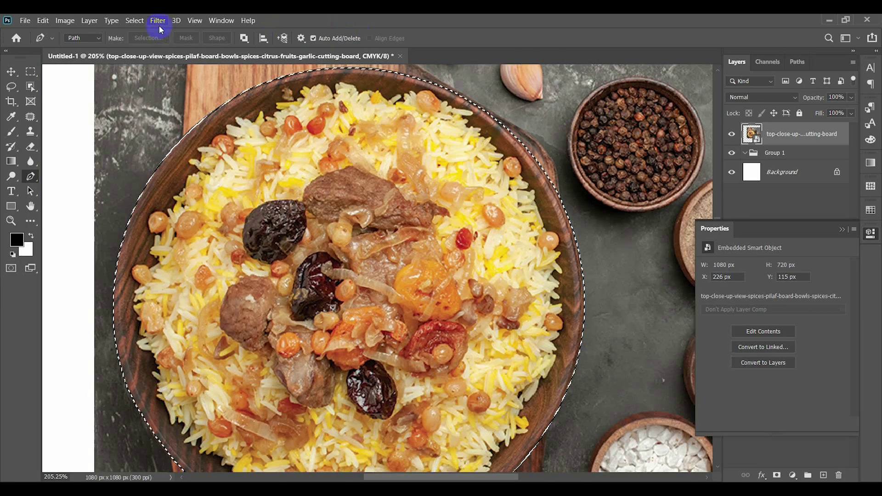
- Refine the bowl selection with Smooth 12, Feather 1.0 px and Contrast 16%, and output it as a layer mask
{"action": "left_click", "coordinate": [135, 21]}
{"action": "left_click", "coordinate": [179, 163]}
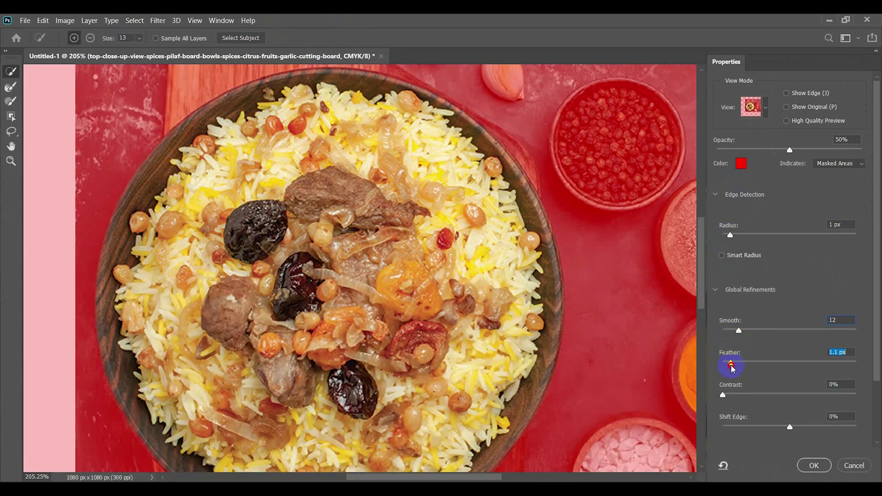
{"action": "scroll", "coordinate": [822, 436], "scroll_direction": "down", "scroll_amount": 1}
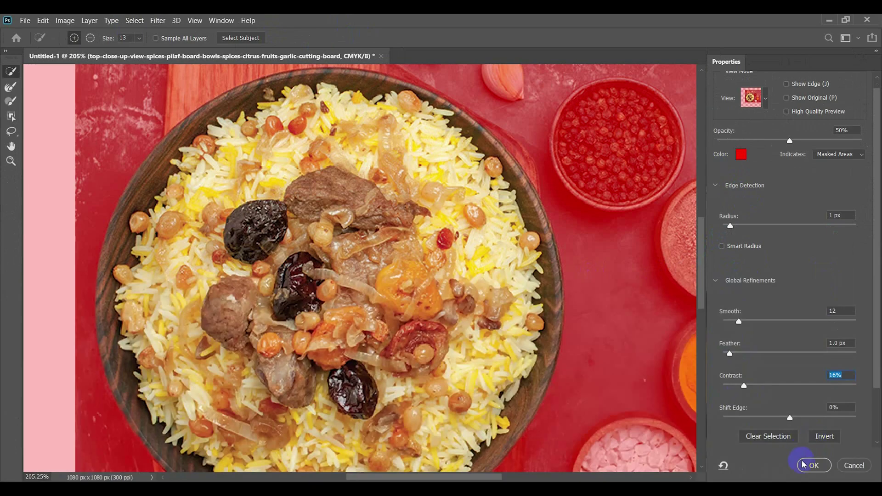
{"action": "left_click", "coordinate": [813, 465]}
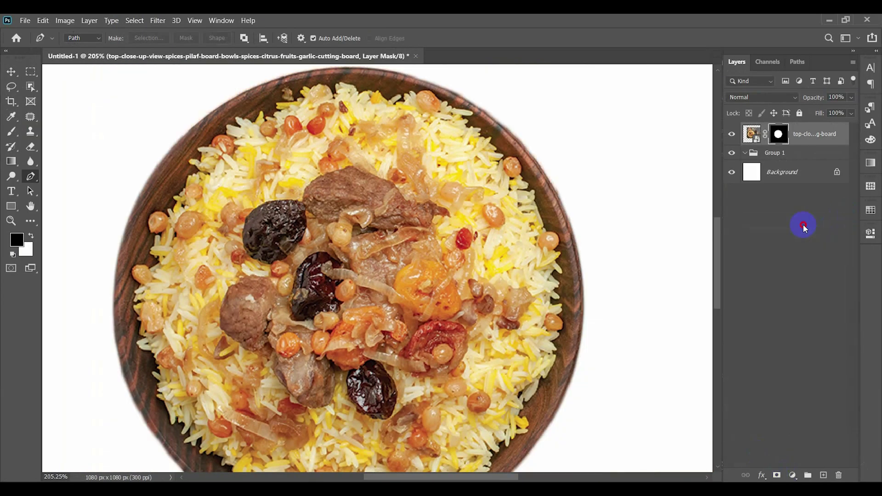
- Convert the masked bowl layer to a smart object
{"action": "left_click", "coordinate": [803, 226]}
{"action": "key", "text": "v"}
{"action": "scroll", "coordinate": [294, 298], "scroll_direction": "down", "scroll_amount": 5}
{"action": "scroll", "coordinate": [292, 297], "scroll_direction": "down", "scroll_amount": 2}
{"action": "left_click", "coordinate": [295, 296]}
{"action": "key", "text": "ctrl+t"}
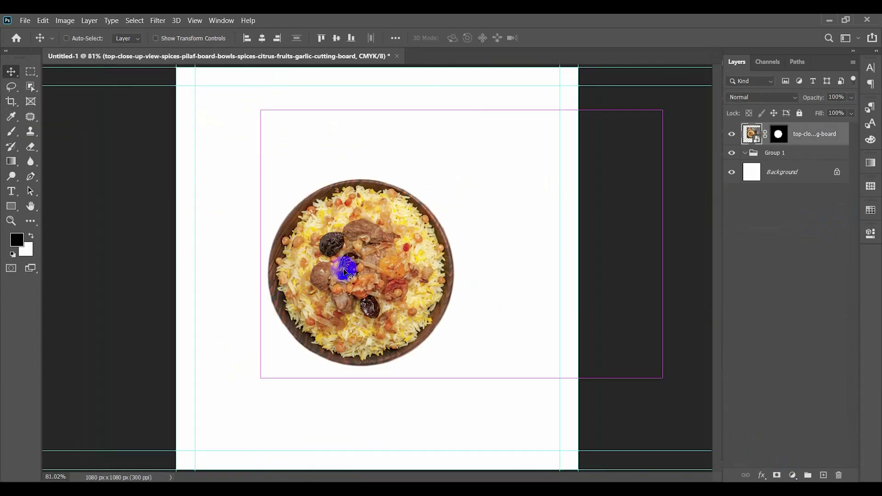
{"action": "key", "text": "Escape"}
{"action": "right_click", "coordinate": [835, 139]}
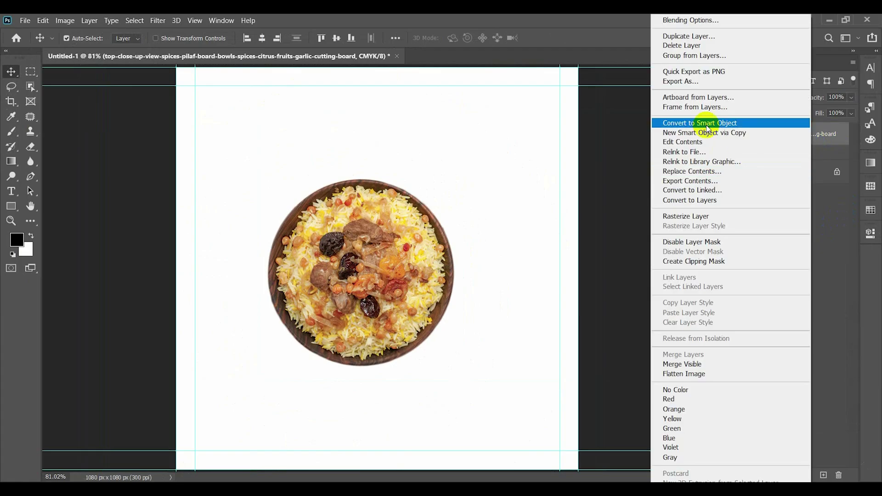
{"action": "left_click", "coordinate": [698, 121]}
- Enlarge the bowl proportionally, move it slightly down and centre it horizontally on the canvas
{"action": "key", "text": "ctrl+t"}
{"action": "left_click_drag", "start_coordinate": [453, 367], "coordinate": [488, 403]}
{"action": "left_click_drag", "start_coordinate": [369, 367], "coordinate": [377, 383]}
{"action": "key", "text": "Return"}
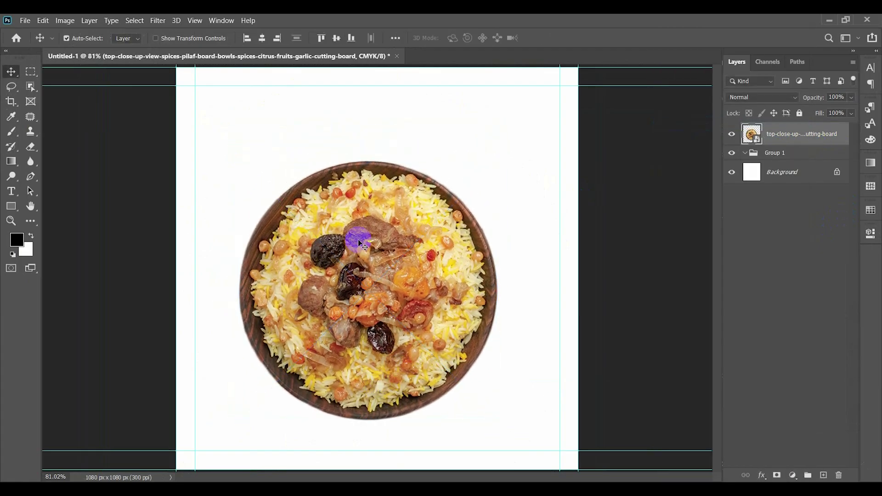
{"action": "left_click", "coordinate": [262, 38]}
{"action": "left_click", "coordinate": [61, 110]}
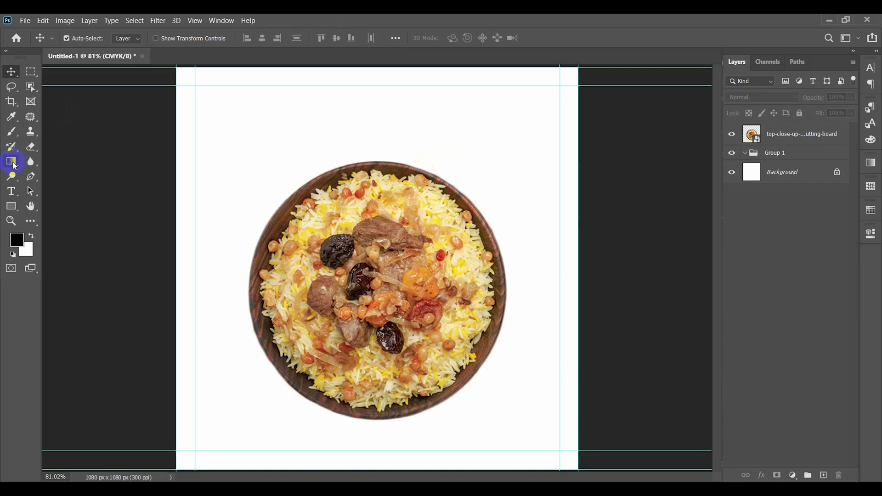
- Add the two-line title "Saffron Rice & Spice" in centred Abril Fatface and place it at the canvas's top centre
{"action": "left_click", "coordinate": [12, 191]}
{"action": "left_click", "coordinate": [225, 135]}
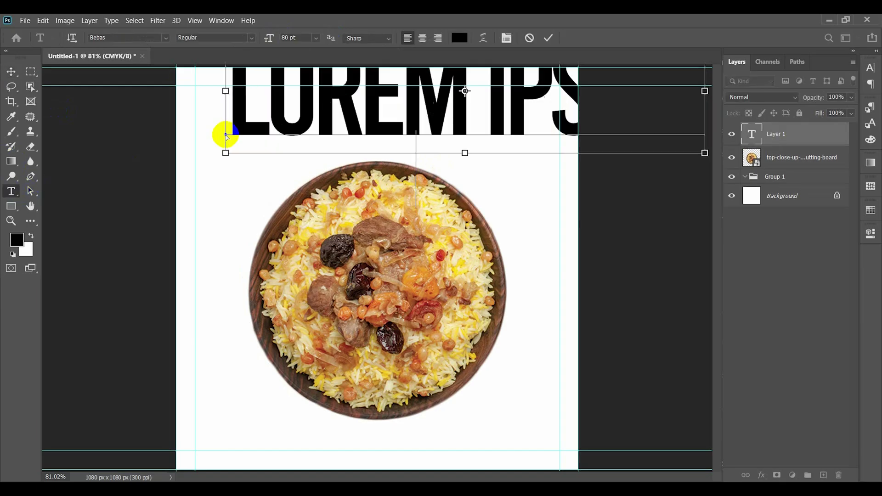
{"action": "type", "text": "Saffron Rice & Spice"}
{"action": "left_click", "coordinate": [11, 72]}
{"action": "left_click_drag", "start_coordinate": [214, 120], "coordinate": [395, 144]}
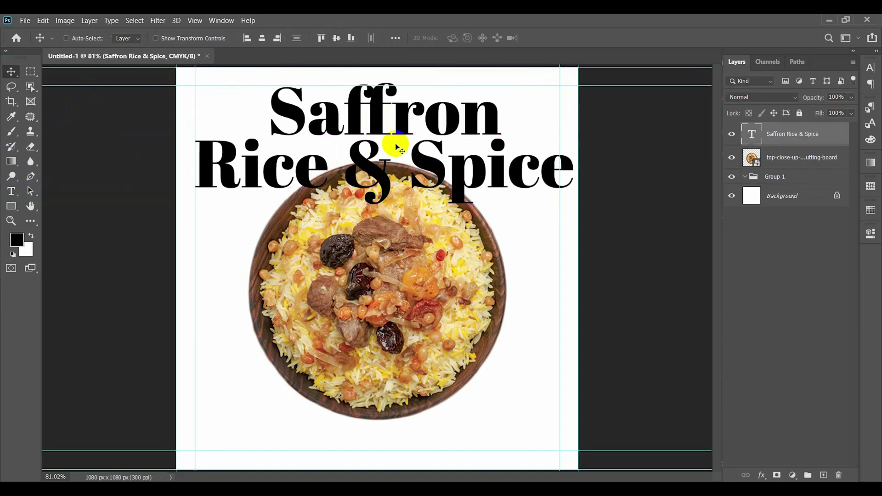
- Scale the title down to about 87% and nudge it slightly left, centred above the bowl
{"action": "key", "text": "ctrl+t"}
{"action": "left_click_drag", "start_coordinate": [569, 211], "coordinate": [550, 197]}
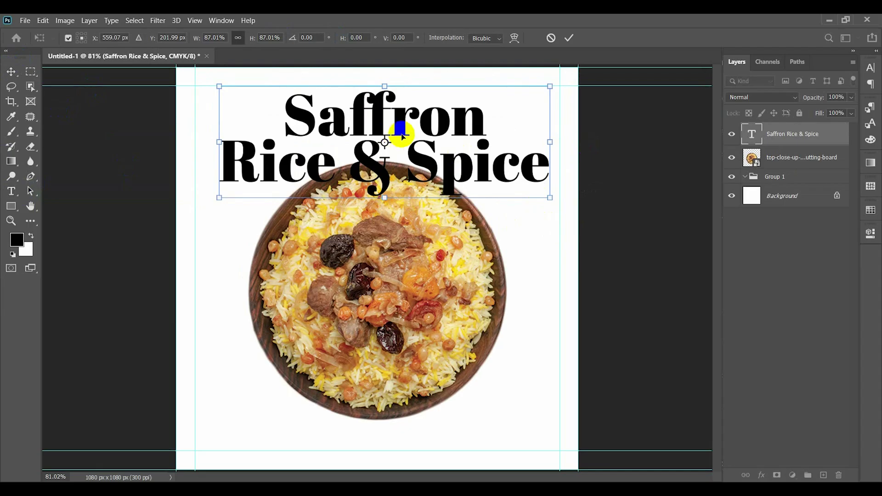
{"action": "left_click_drag", "start_coordinate": [401, 137], "coordinate": [395, 137]}
{"action": "key", "text": "Return"}
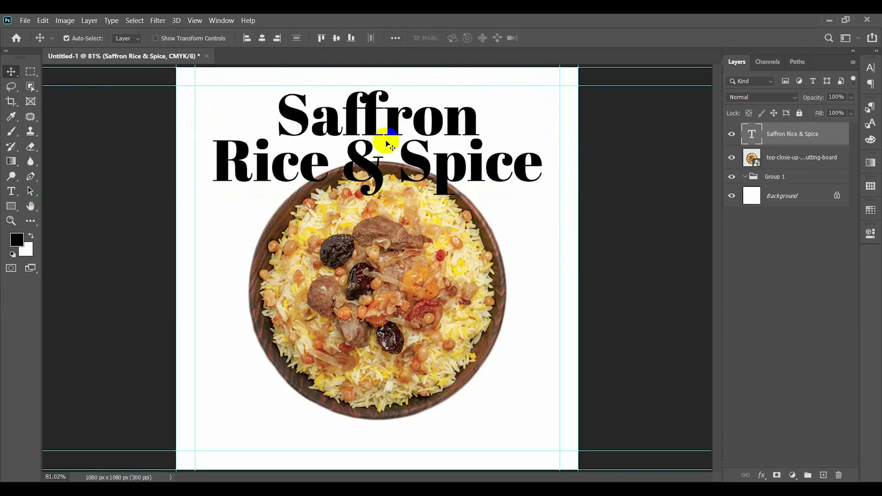
- Recolour the word "Saffron" red-orange, starting from an orange sampled from the food
{"action": "double_click", "coordinate": [387, 144]}
{"action": "left_click", "coordinate": [366, 98]}
{"action": "double_click", "coordinate": [366, 98]}
{"action": "left_click", "coordinate": [459, 38]}
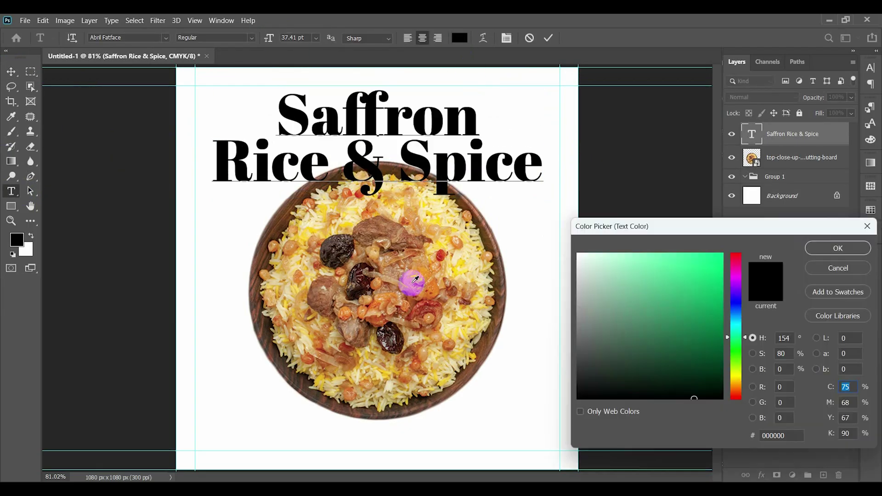
{"action": "left_click", "coordinate": [415, 279]}
{"action": "left_click_drag", "start_coordinate": [736, 390], "coordinate": [737, 393]}
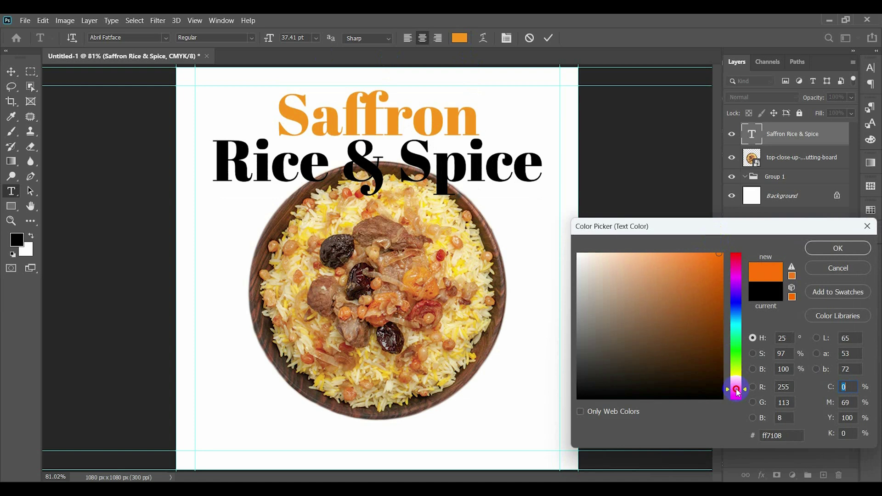
{"action": "left_click", "coordinate": [828, 250]}
{"action": "left_click", "coordinate": [550, 40]}
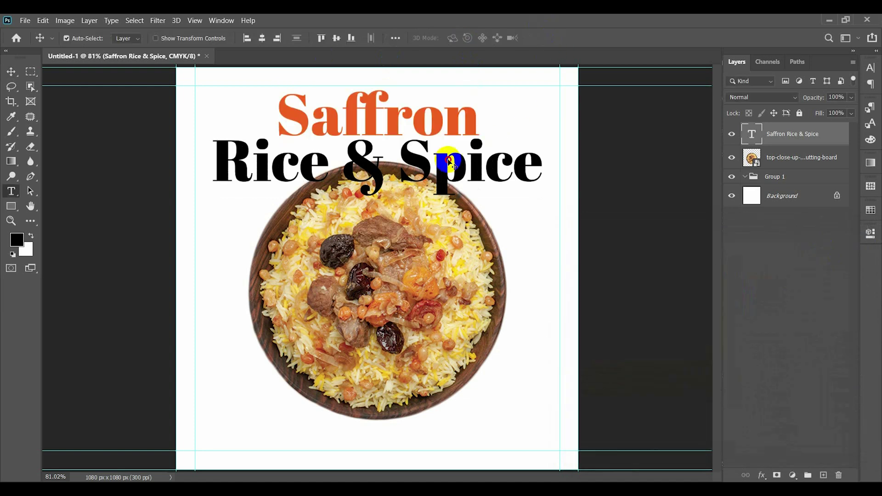
- Recolour the line "Rice & Spice" red-orange (f16022), sampled from the word "Saffron"
{"action": "left_click", "coordinate": [448, 157]}
{"action": "left_click_drag", "start_coordinate": [543, 167], "coordinate": [200, 154]}
{"action": "left_click", "coordinate": [460, 37]}
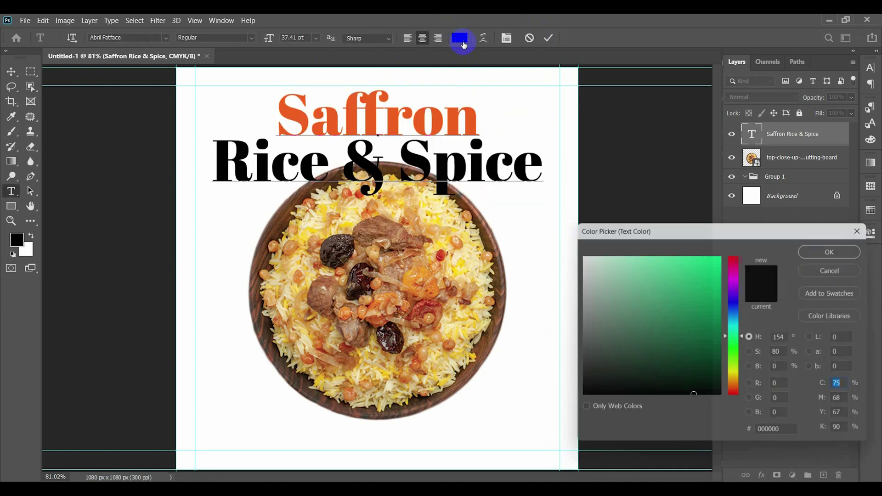
{"action": "left_click", "coordinate": [338, 252]}
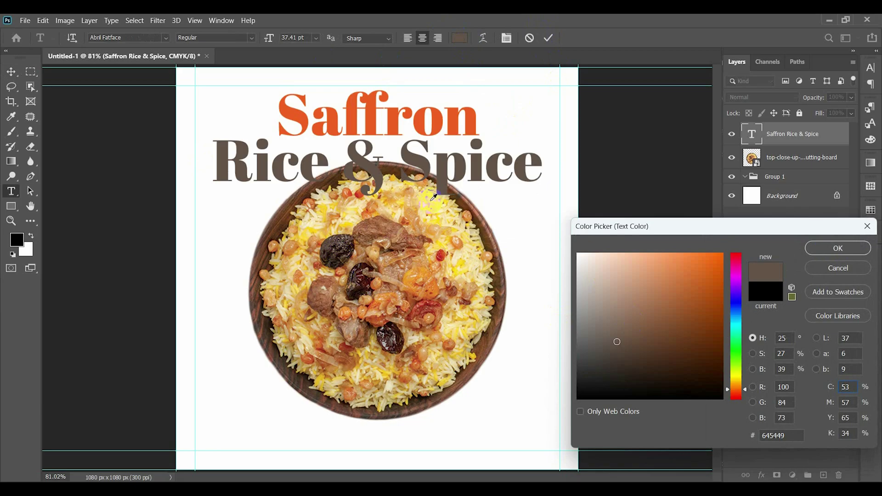
{"action": "left_click", "coordinate": [434, 216]}
{"action": "left_click", "coordinate": [444, 209]}
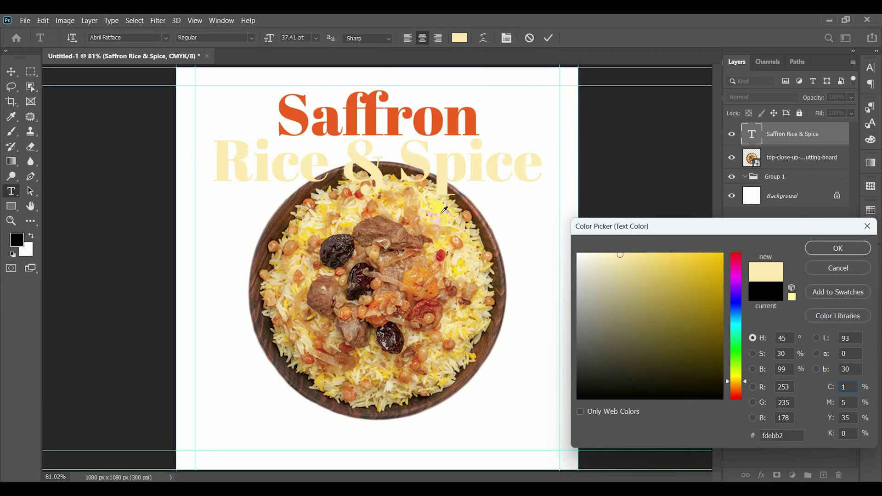
{"action": "left_click", "coordinate": [292, 244]}
{"action": "left_click", "coordinate": [323, 294]}
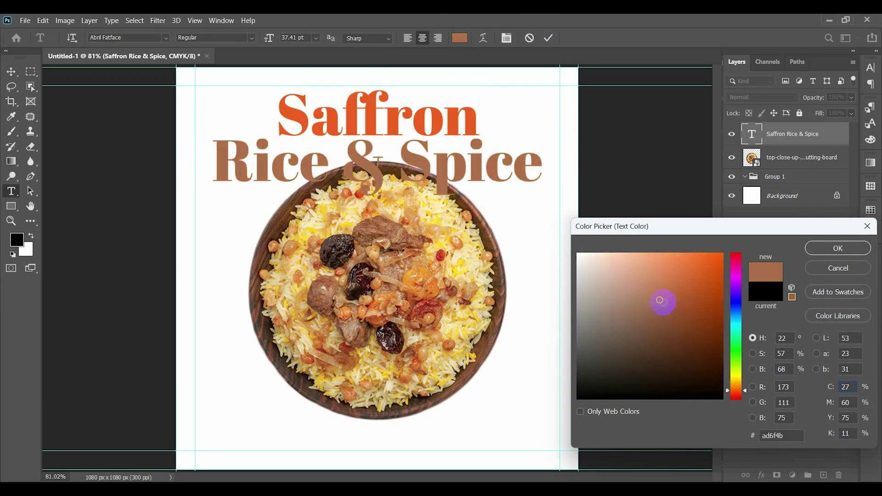
{"action": "left_click_drag", "start_coordinate": [662, 301], "coordinate": [717, 343]}
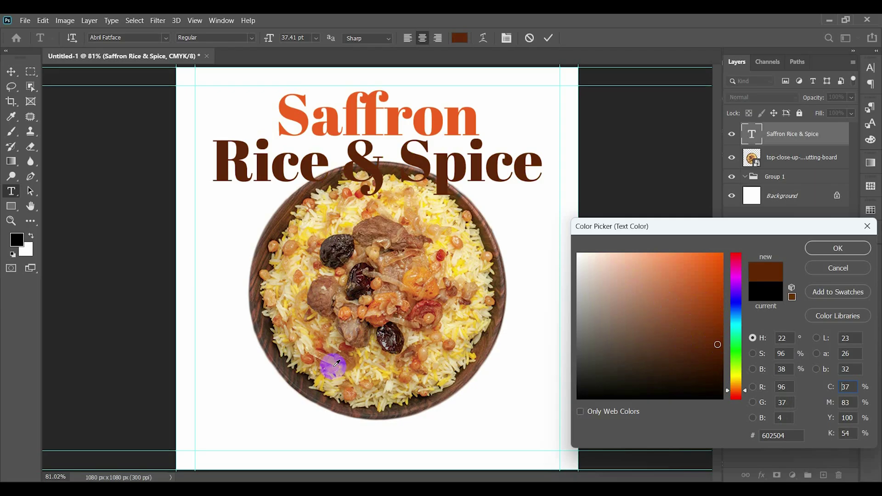
{"action": "left_click", "coordinate": [309, 358]}
{"action": "left_click", "coordinate": [392, 121]}
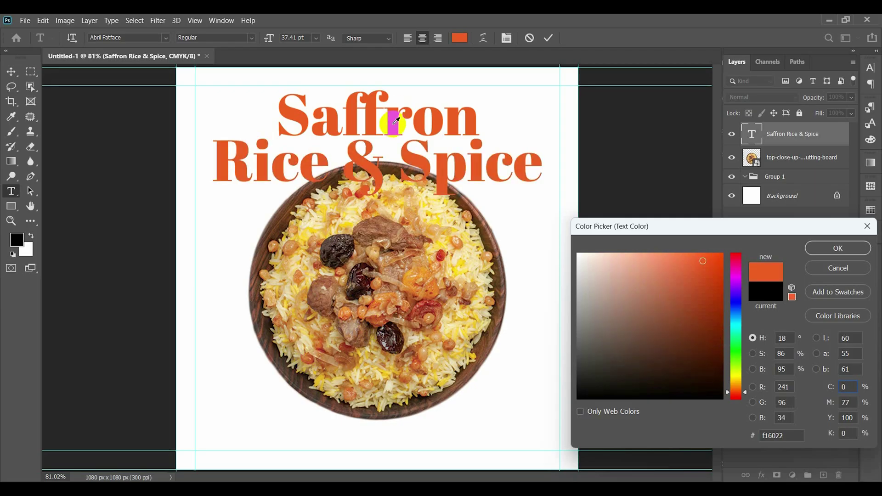
{"action": "left_click", "coordinate": [820, 248]}
- Recolour the word "Saffron" dark brown, starting from an orange-brown sampled from the food
{"action": "key", "text": "ctrl+a"}
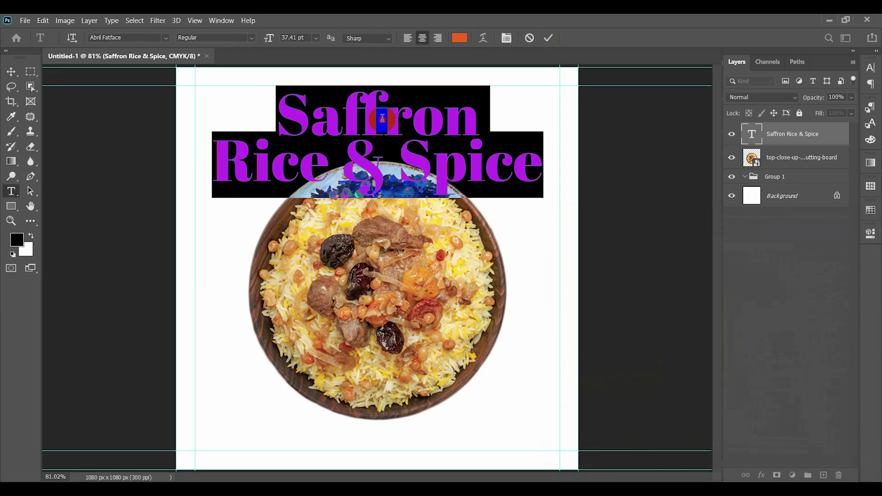
{"action": "double_click", "coordinate": [383, 123]}
{"action": "left_click", "coordinate": [461, 37]}
{"action": "left_click", "coordinate": [368, 281]}
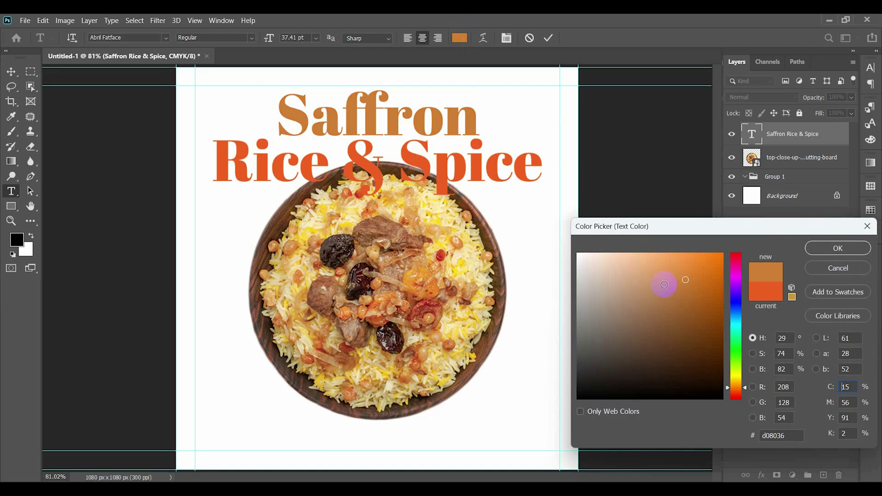
{"action": "left_click", "coordinate": [711, 253]}
{"action": "left_click_drag", "start_coordinate": [706, 277], "coordinate": [736, 327]}
{"action": "left_click", "coordinate": [838, 248]}
{"action": "left_click", "coordinate": [548, 38]}
- Set the title's ampersand in Brittany Signature at 80 pt and nudge the whole title about 18 px right
{"action": "double_click", "coordinate": [374, 167]}
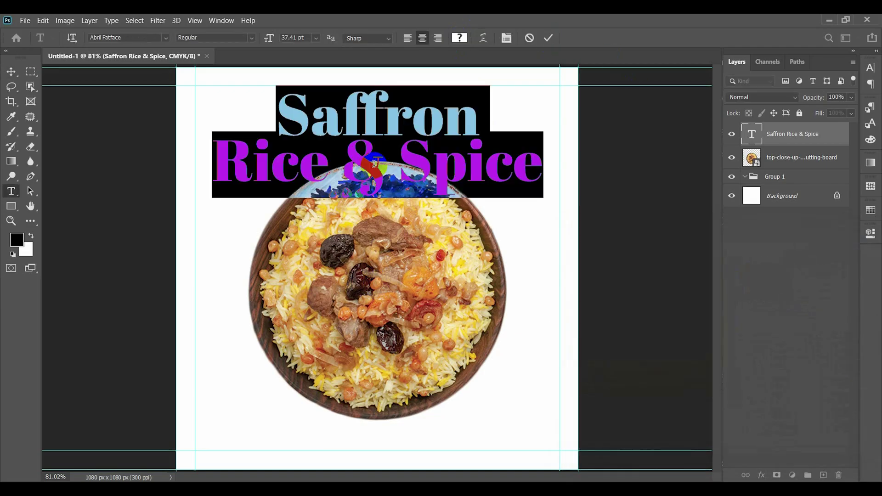
{"action": "left_click_drag", "start_coordinate": [383, 166], "coordinate": [352, 165]}
{"action": "left_click", "coordinate": [166, 38]}
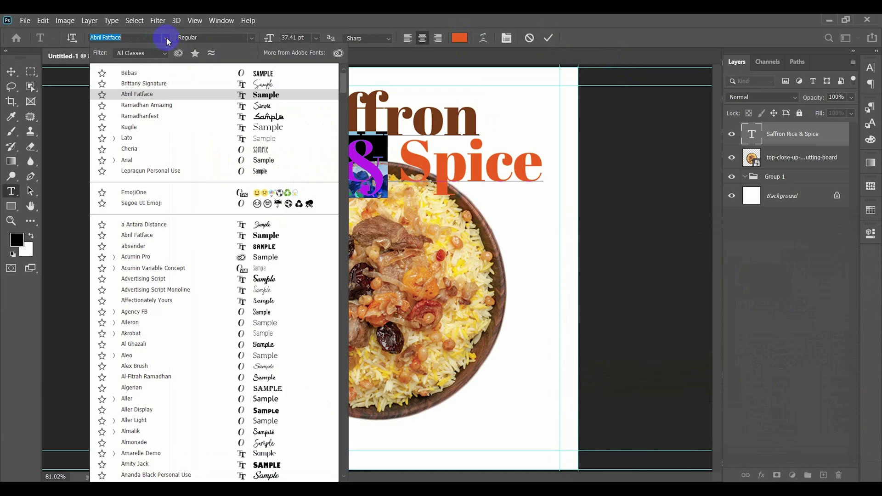
{"action": "left_click", "coordinate": [257, 82]}
{"action": "key", "text": "ctrl+t"}
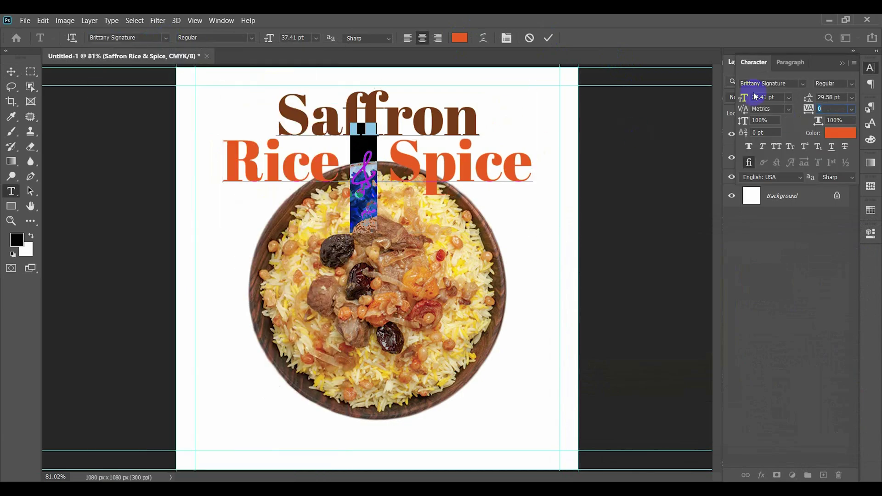
{"action": "type", "text": "70"}
{"action": "key", "text": "Return"}
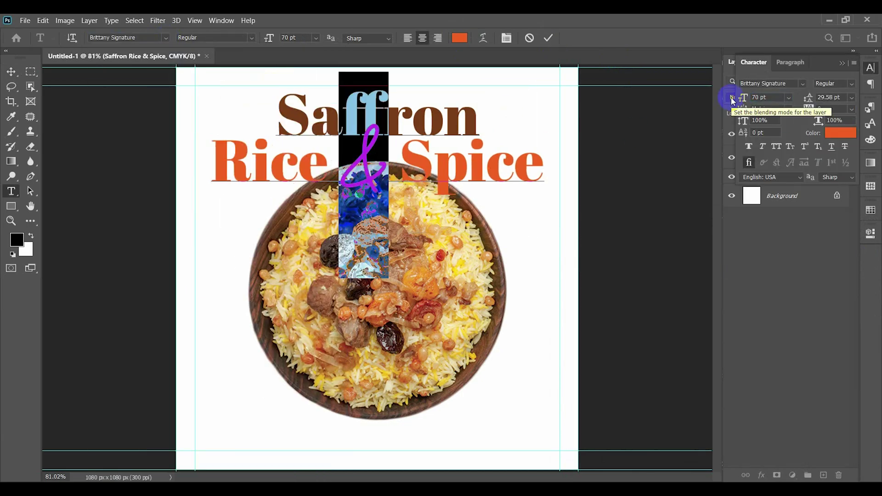
{"action": "key", "text": "Return"}
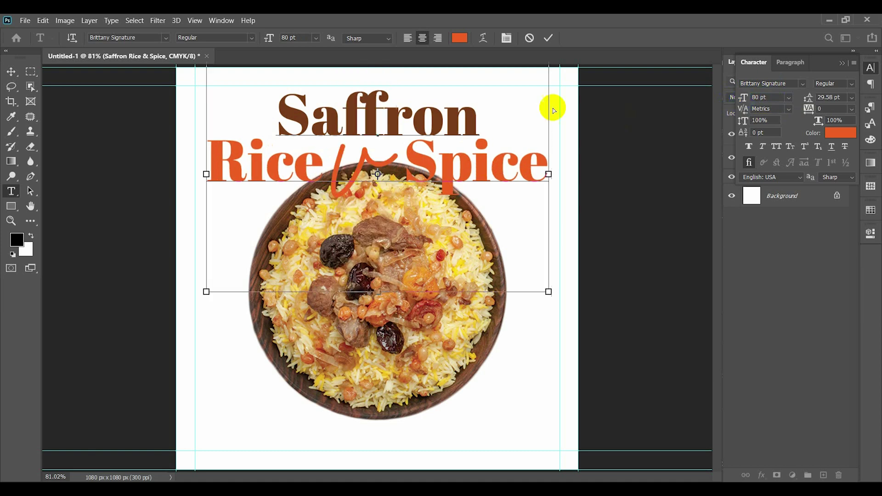
{"action": "left_click", "coordinate": [548, 38]}
{"action": "key", "text": "v"}
{"action": "left_click_drag", "start_coordinate": [399, 127], "coordinate": [406, 127]}
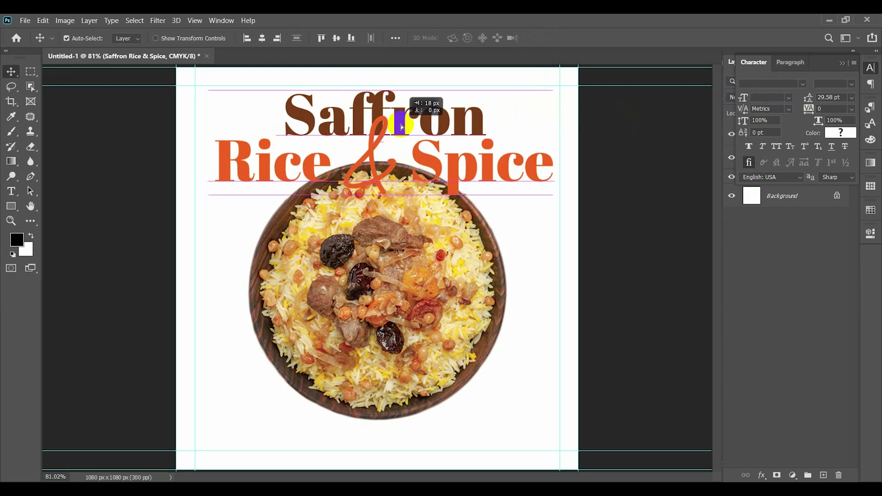
- Add a "Logo" text beside the bowl and set its font size to 50 pt
{"action": "left_click", "coordinate": [11, 191]}
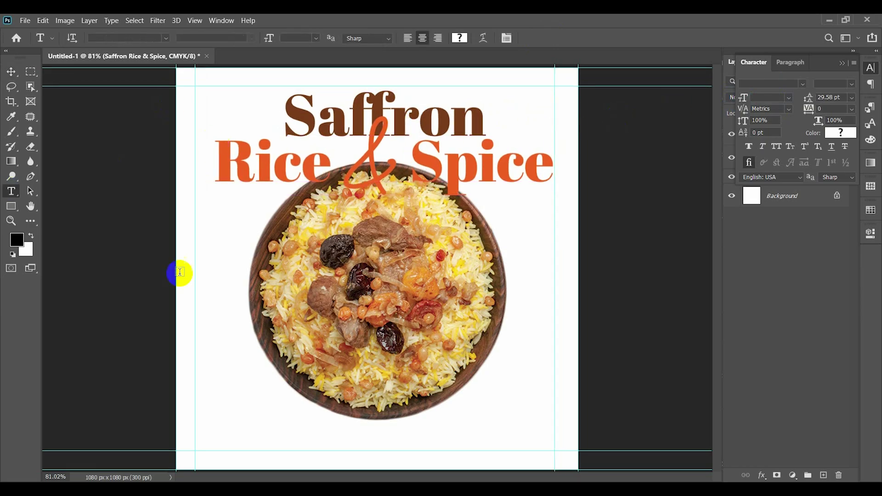
{"action": "left_click", "coordinate": [207, 309]}
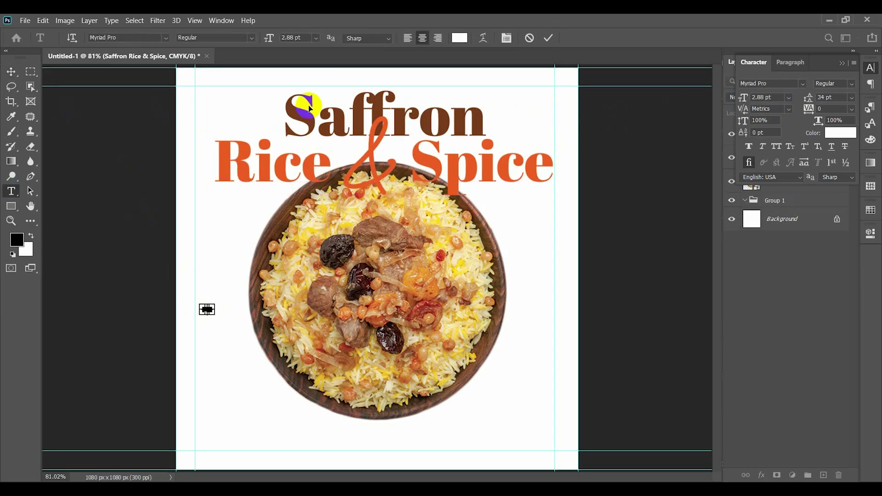
{"action": "left_click", "coordinate": [274, 39]}
{"action": "type", "text": "50"}
{"action": "key", "text": "Return"}
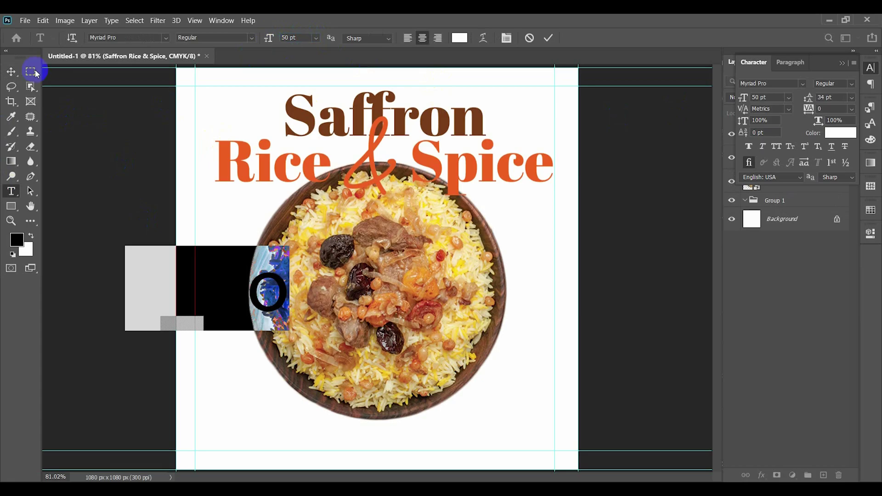
- Colour the "Logo" text red-orange (f16022), sampled from the title line "Rice & Spice"
{"action": "left_click", "coordinate": [459, 37]}
{"action": "left_click", "coordinate": [591, 370]}
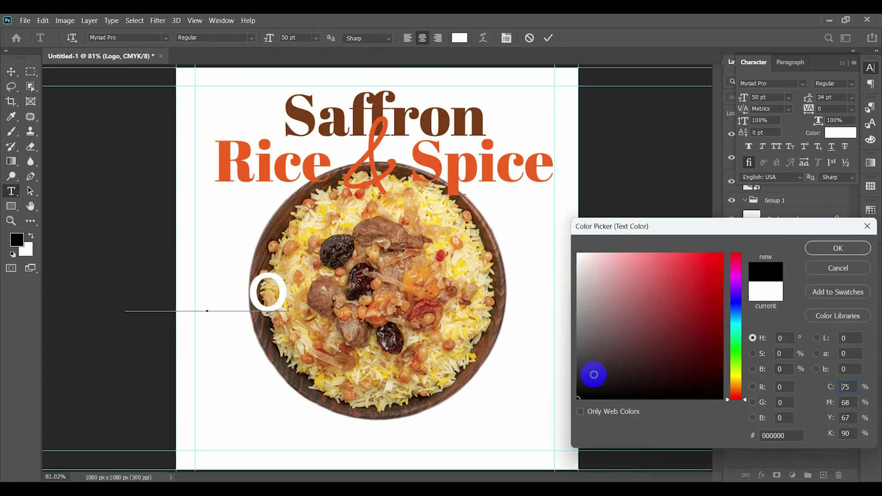
{"action": "key", "text": "Return"}
{"action": "left_click", "coordinate": [459, 38]}
{"action": "left_click", "coordinate": [222, 157]}
{"action": "left_click", "coordinate": [830, 247]}
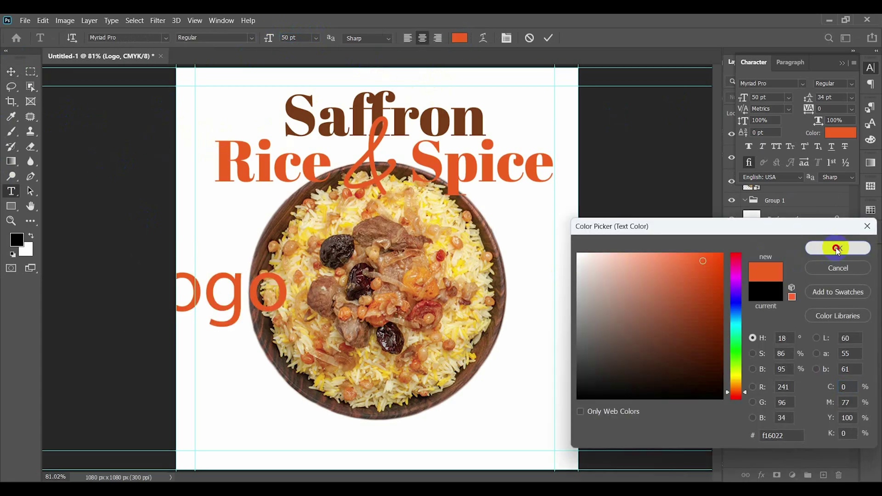
- Set the "Logo" text in Lato Bold, then scale it down and place it in the canvas's upper-left margin corner
{"action": "left_click", "coordinate": [118, 38]}
{"action": "type", "text": "lato"}
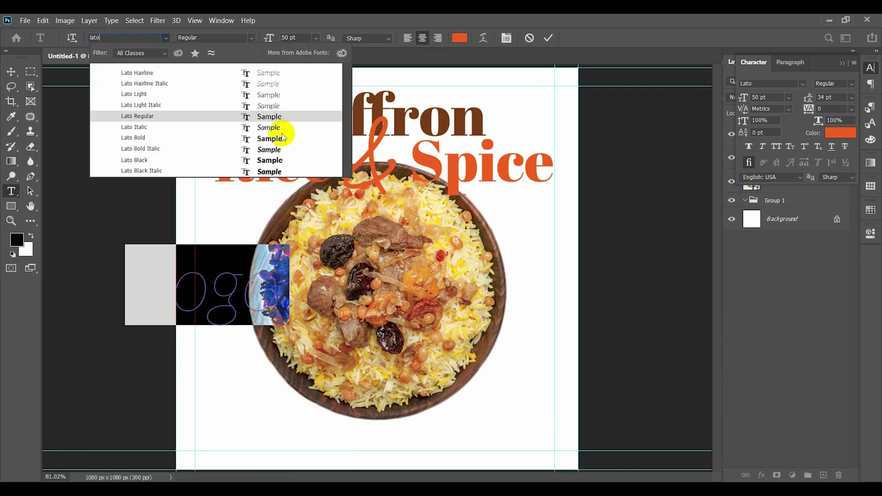
{"action": "left_click", "coordinate": [268, 137]}
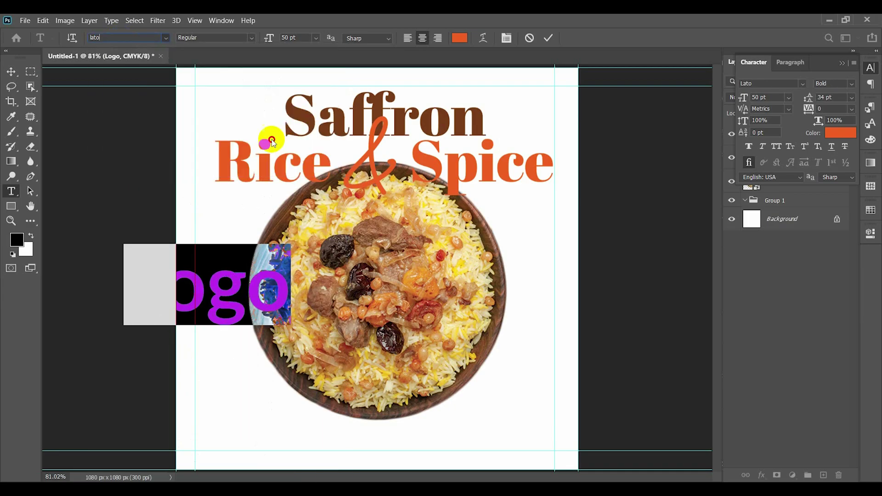
{"action": "left_click", "coordinate": [11, 73]}
{"action": "left_click_drag", "start_coordinate": [226, 276], "coordinate": [351, 361]}
{"action": "key", "text": "ctrl+t"}
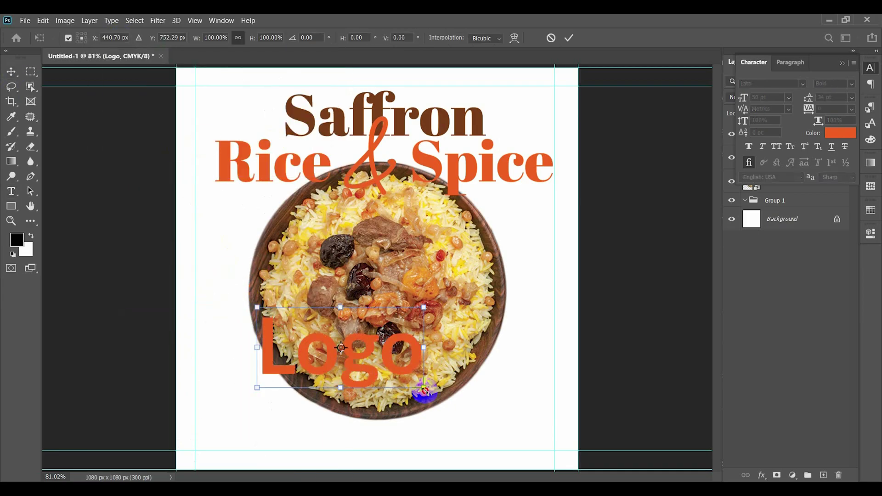
{"action": "left_click_drag", "start_coordinate": [424, 391], "coordinate": [208, 96]}
{"action": "left_click", "coordinate": [568, 38]}
- Recolour the "Logo" text dark brown, sampled from the word "Saffron"
{"action": "left_click", "coordinate": [269, 321]}
{"action": "double_click", "coordinate": [219, 102]}
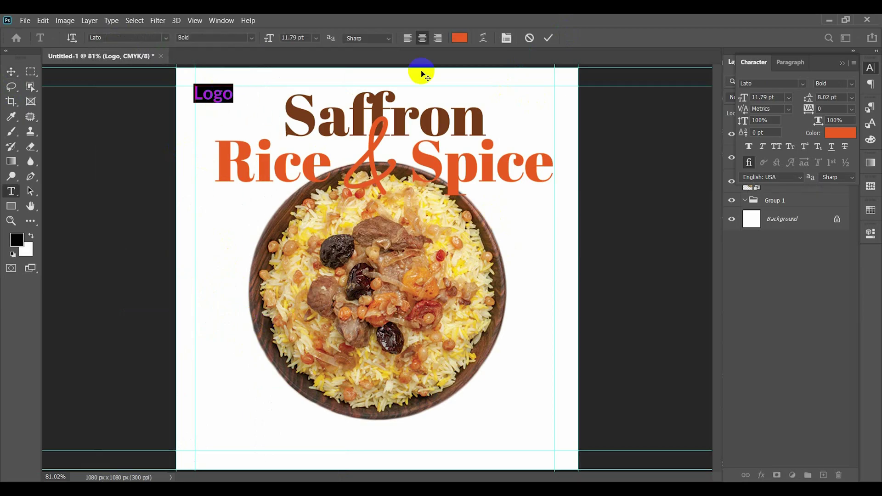
{"action": "left_click", "coordinate": [459, 38]}
{"action": "left_click", "coordinate": [441, 116]}
{"action": "left_click", "coordinate": [837, 247]}
{"action": "left_click", "coordinate": [548, 38]}
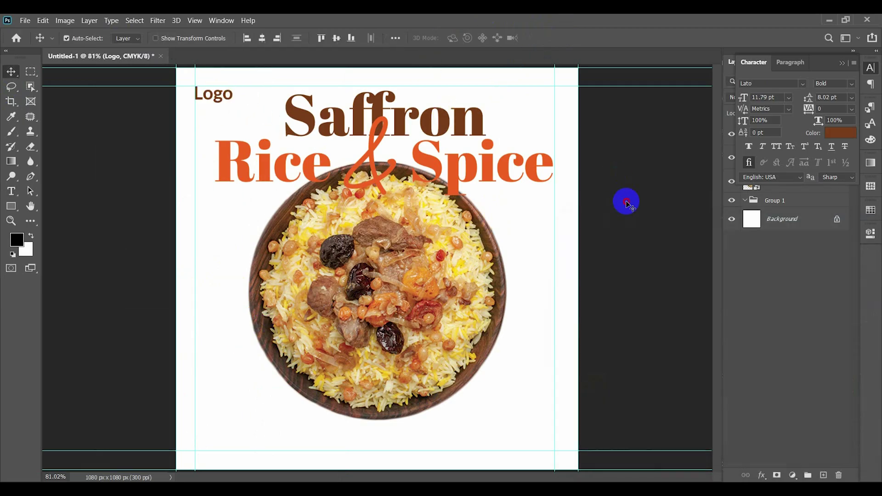
- Fine-tune the "Logo" text's position against the margin guides at the canvas's upper-left corner
{"action": "scroll", "coordinate": [202, 94], "scroll_direction": "up", "scroll_amount": 4}
{"action": "scroll", "coordinate": [204, 198], "scroll_direction": "up", "scroll_amount": 4}
{"action": "left_click_drag", "start_coordinate": [216, 157], "coordinate": [220, 159]}
{"action": "scroll", "coordinate": [222, 213], "scroll_direction": "down", "scroll_amount": 12}
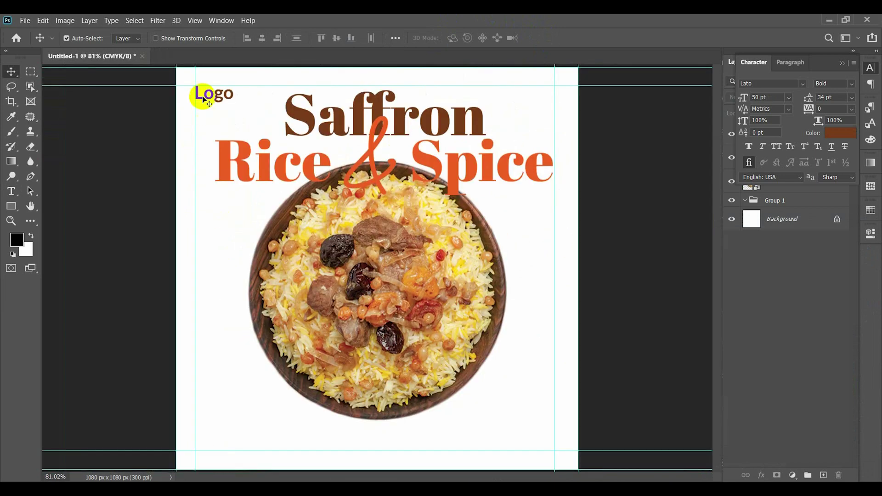
- Add a second line "Here" to the logo text and set both its font size and leading to 8 pt
{"action": "double_click", "coordinate": [214, 93]}
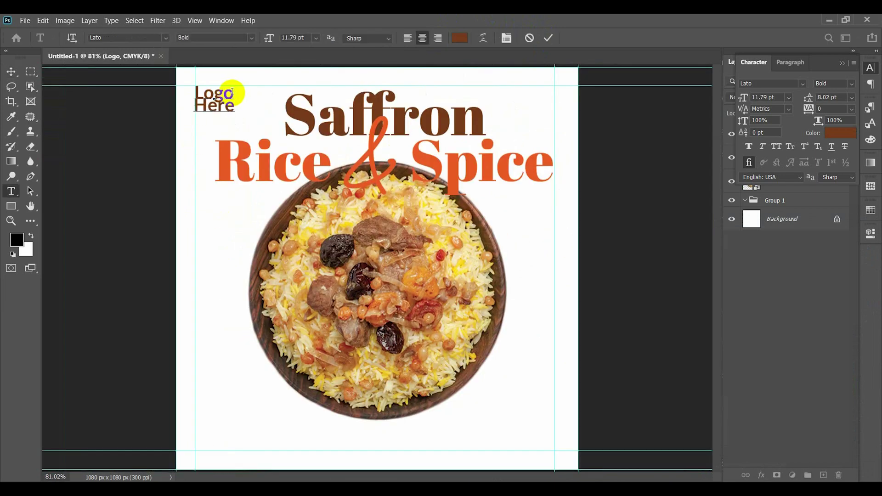
{"action": "key", "text": "ctrl+a"}
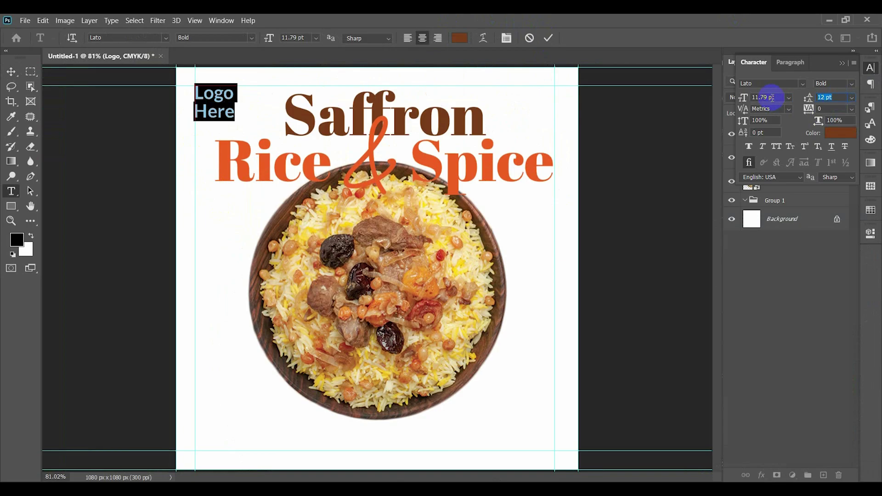
{"action": "key", "text": "Down"}
{"action": "key", "text": "Down"}
{"action": "key", "text": "Down"}
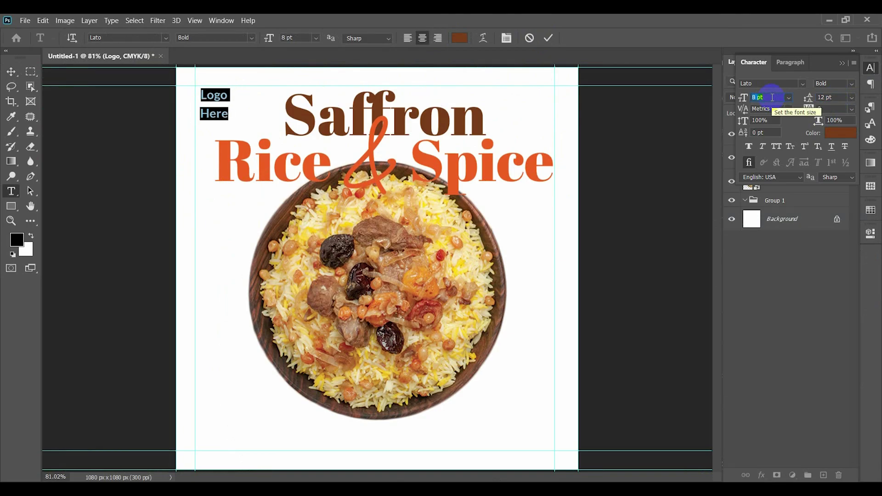
{"action": "left_click", "coordinate": [835, 97]}
{"action": "key", "text": "Down"}
{"action": "key", "text": "Down"}
{"action": "left_click", "coordinate": [112, 144]}
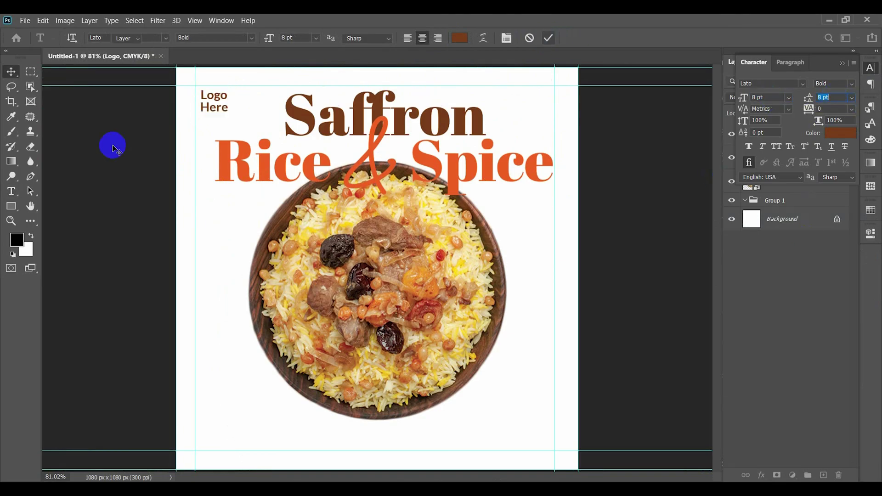
- Left-align the "Logo Here" text and move it to the upper-left corner of the margin guides
{"action": "double_click", "coordinate": [211, 104]}
{"action": "left_click", "coordinate": [407, 37]}
{"action": "key", "text": "ctrl+Return"}
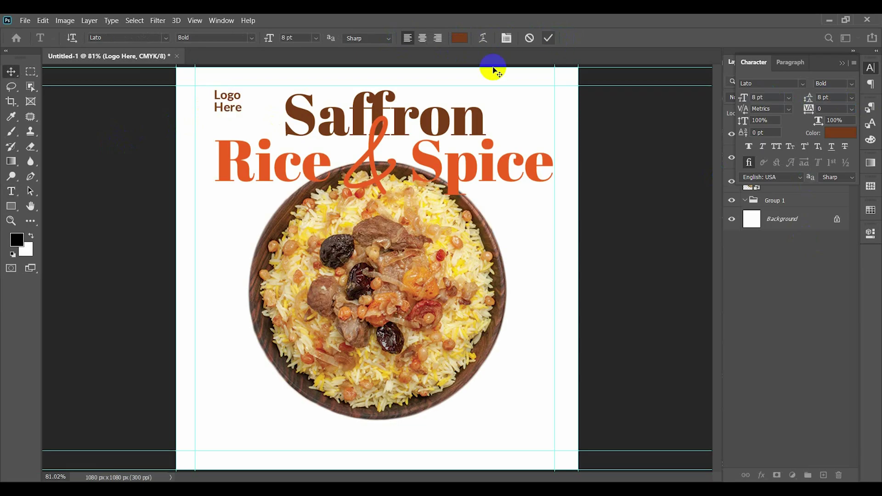
{"action": "key", "text": "v"}
{"action": "left_click_drag", "start_coordinate": [222, 98], "coordinate": [205, 103]}
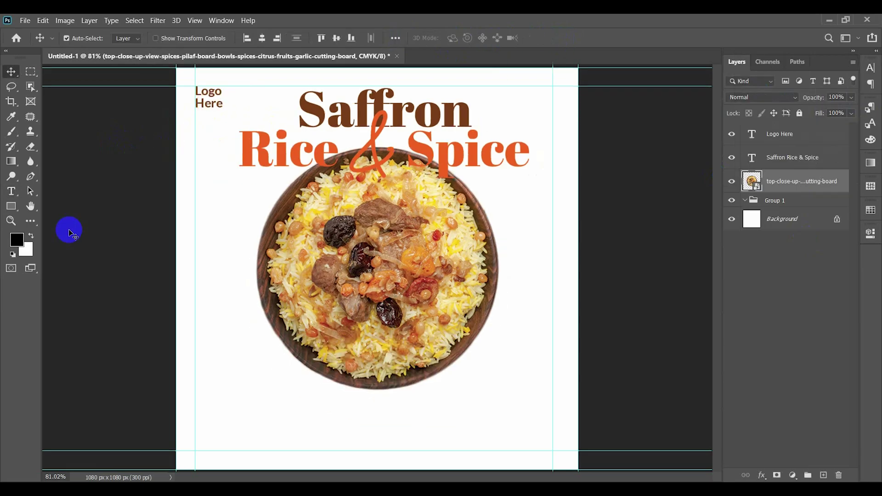
- Place a black circle 676 px wide behind the bowl, offset slightly down and right as its shadow
{"action": "left_click_drag", "start_coordinate": [11, 206], "coordinate": [55, 223]}
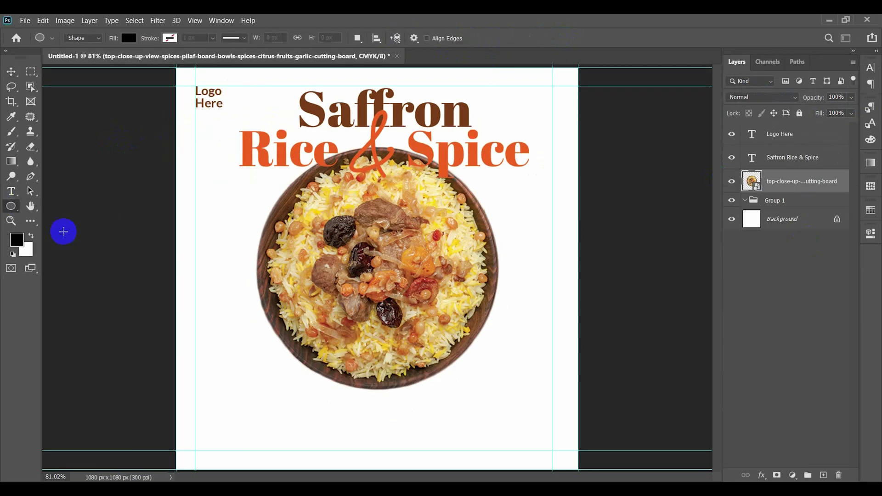
{"action": "left_click_drag", "start_coordinate": [380, 263], "coordinate": [505, 397]}
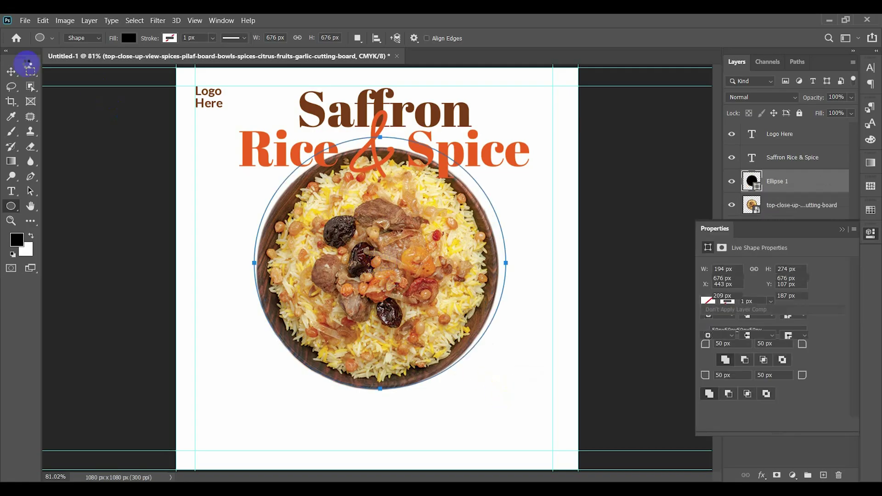
{"action": "left_click", "coordinate": [12, 71]}
{"action": "left_click", "coordinate": [844, 228]}
{"action": "left_click_drag", "start_coordinate": [796, 184], "coordinate": [796, 217]}
{"action": "left_click_drag", "start_coordinate": [444, 315], "coordinate": [452, 320]}
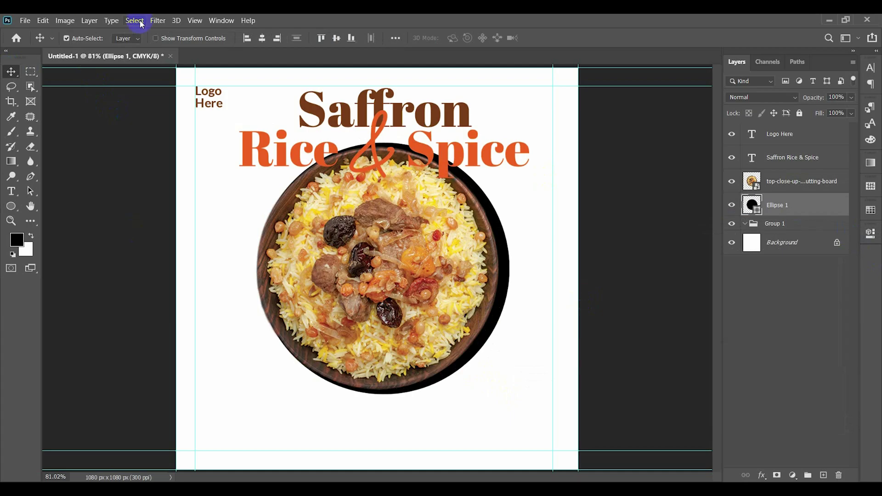
- Soften the black shadow circle behind the bowl with a Gaussian Blur smart filter
{"action": "left_click", "coordinate": [158, 21]}
{"action": "mouse_move", "coordinate": [197, 140]}
{"action": "left_click", "coordinate": [317, 181]}
{"action": "left_click", "coordinate": [436, 200]}
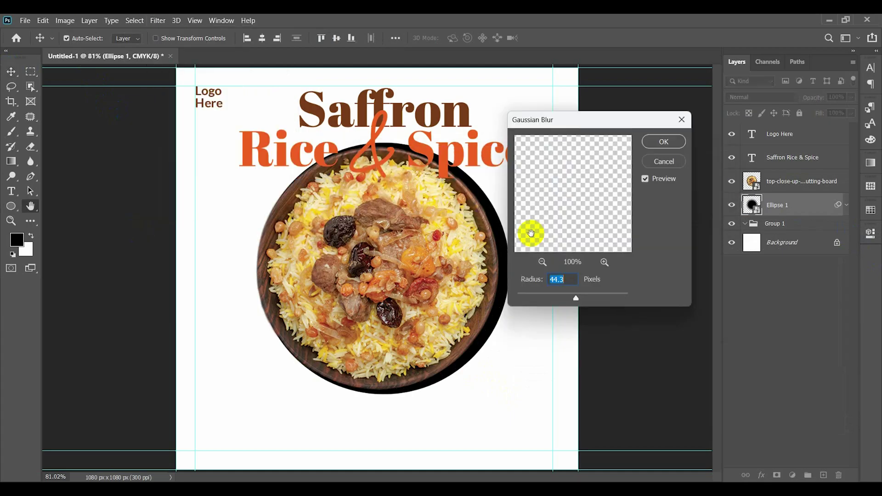
{"action": "left_click_drag", "start_coordinate": [576, 297], "coordinate": [569, 297]}
{"action": "left_click", "coordinate": [663, 141]}
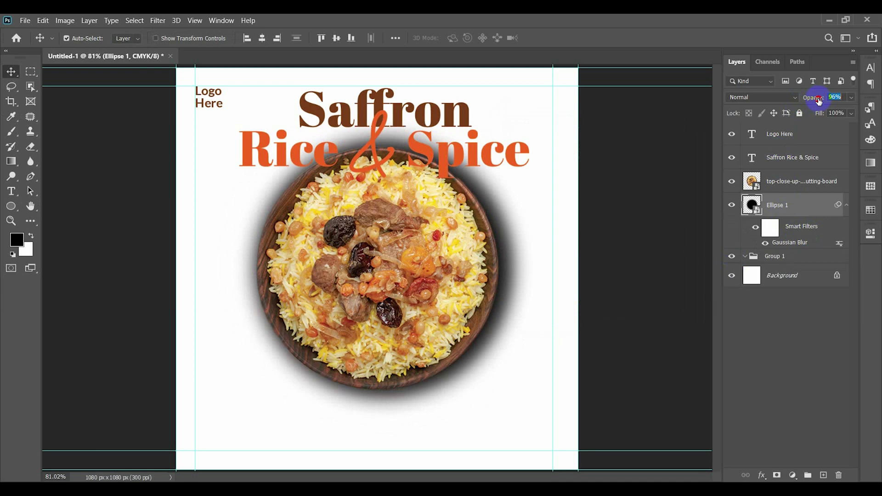
- Lower the blurred shadow's opacity and adjust its position and size so it falls softly beyond the bowl's lower right edge
{"action": "left_click_drag", "start_coordinate": [819, 101], "coordinate": [804, 105]}
{"action": "left_click_drag", "start_coordinate": [513, 324], "coordinate": [508, 319]}
{"action": "key", "text": "ctrl+t"}
{"action": "left_click", "coordinate": [474, 212]}
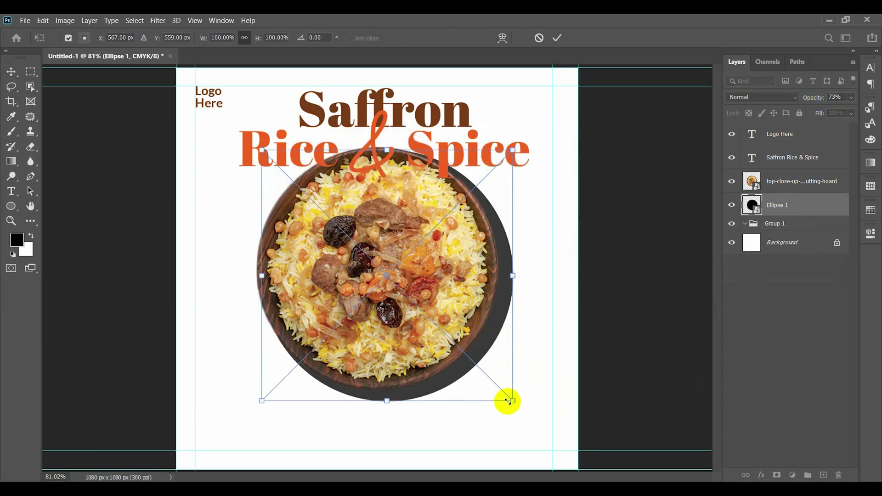
{"action": "left_click_drag", "start_coordinate": [505, 400], "coordinate": [509, 396]}
{"action": "double_click", "coordinate": [434, 275]}
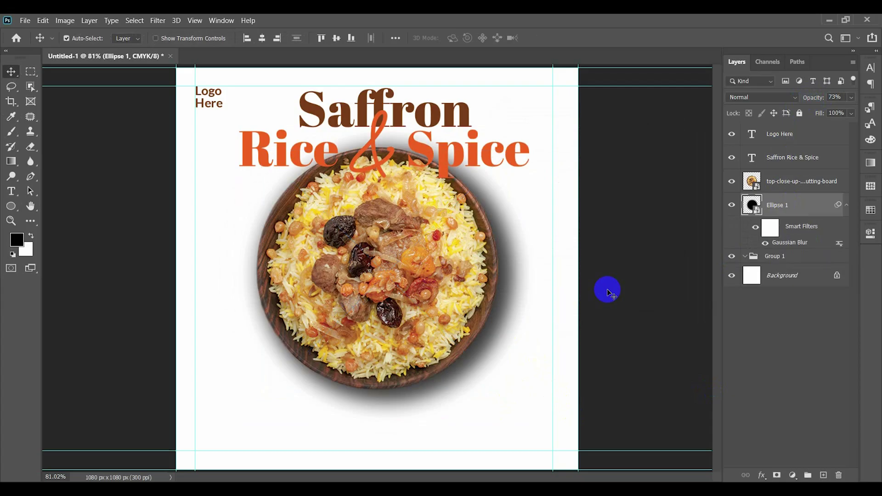
{"action": "left_click_drag", "start_coordinate": [820, 100], "coordinate": [807, 94]}
{"action": "left_click", "coordinate": [779, 343]}
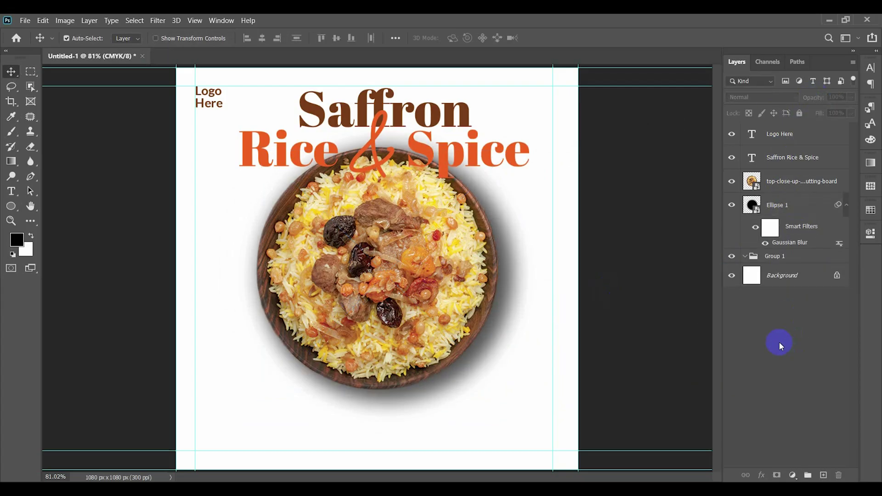
- Add the text "Story" at the canvas's lower left, beside the bowl, in the Primera_Signature font
{"action": "left_click", "coordinate": [12, 191]}
{"action": "left_click", "coordinate": [217, 363]}
{"action": "type", "text": "Story"}
{"action": "key", "text": "ctrl+a"}
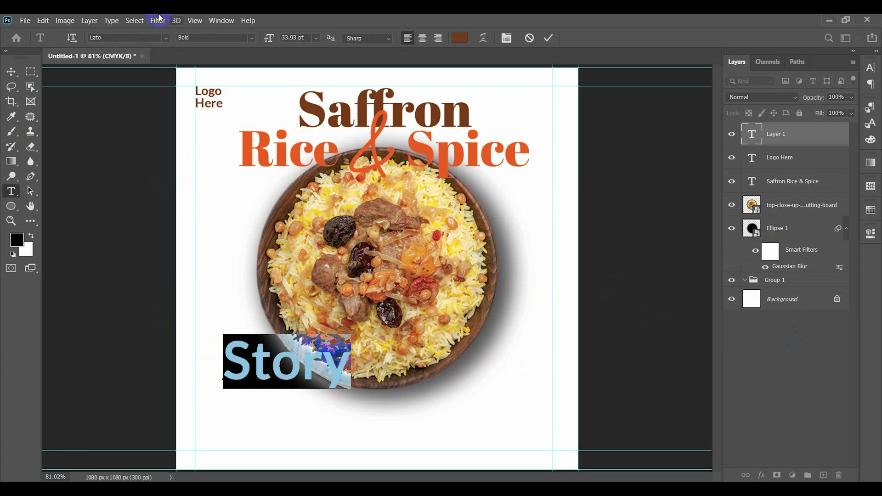
{"action": "type", "text": "sig"}
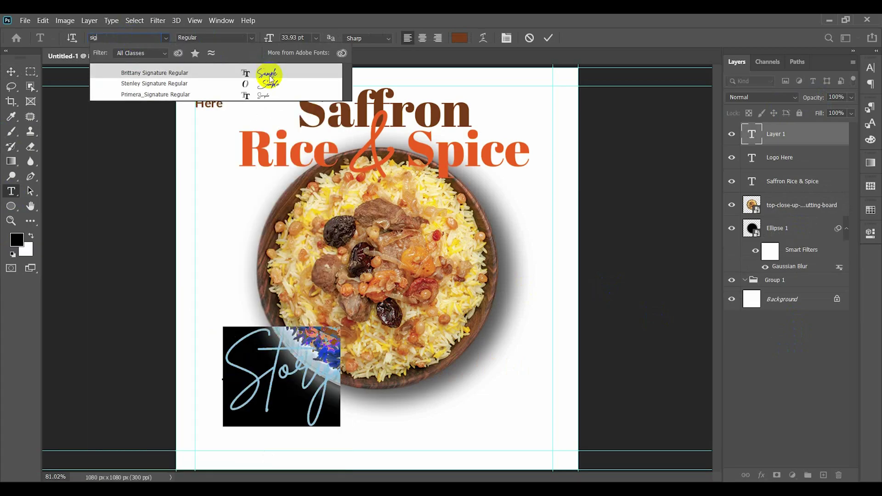
{"action": "left_click", "coordinate": [262, 94]}
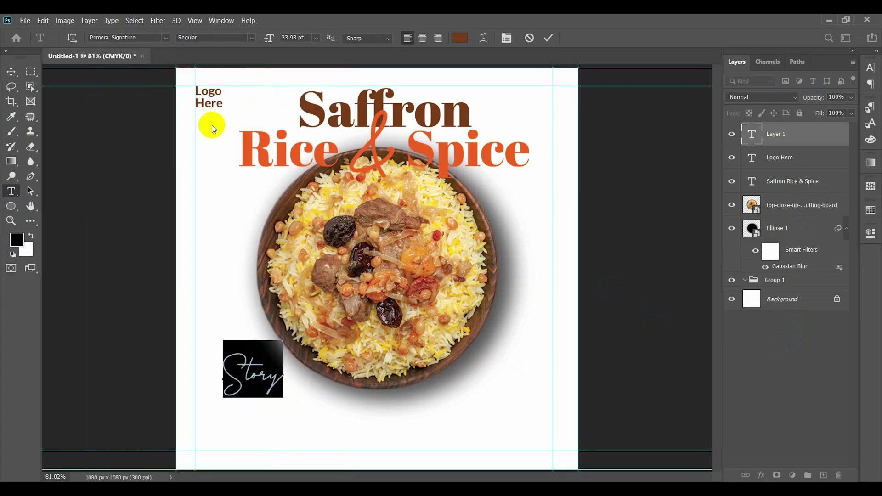
{"action": "left_click", "coordinate": [548, 39]}
- Move the "Story" text slightly down and left and scale it down to 27.85 pt
{"action": "left_click", "coordinate": [11, 72]}
{"action": "mouse_move", "coordinate": [259, 378]}
{"action": "left_mouse_down"}
{"action": "mouse_move", "coordinate": [246, 377]}
{"action": "mouse_move", "coordinate": [257, 388]}
{"action": "left_mouse_up"}
{"action": "key", "text": "ctrl+t"}
{"action": "key", "text": "Return"}
- Try the Brittany Signature and Advertising Script fonts on the "Story" text
{"action": "key", "text": "t"}
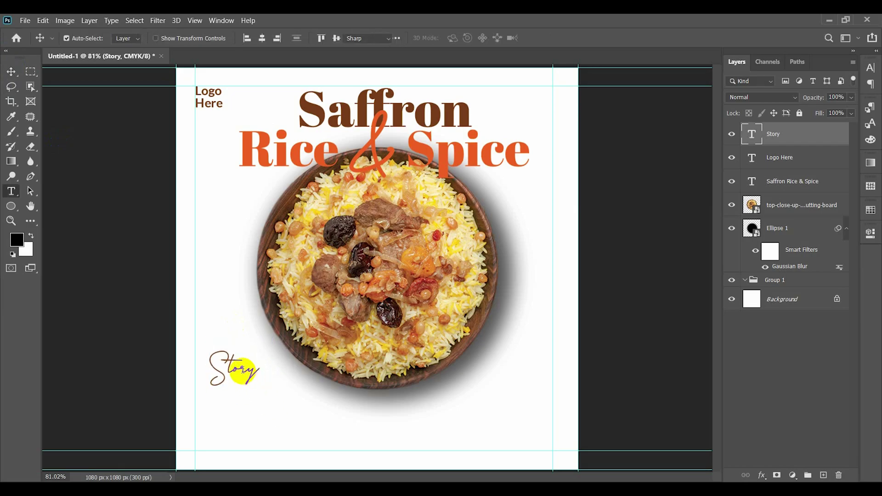
{"action": "double_click", "coordinate": [242, 370]}
{"action": "type", "text": "sig"}
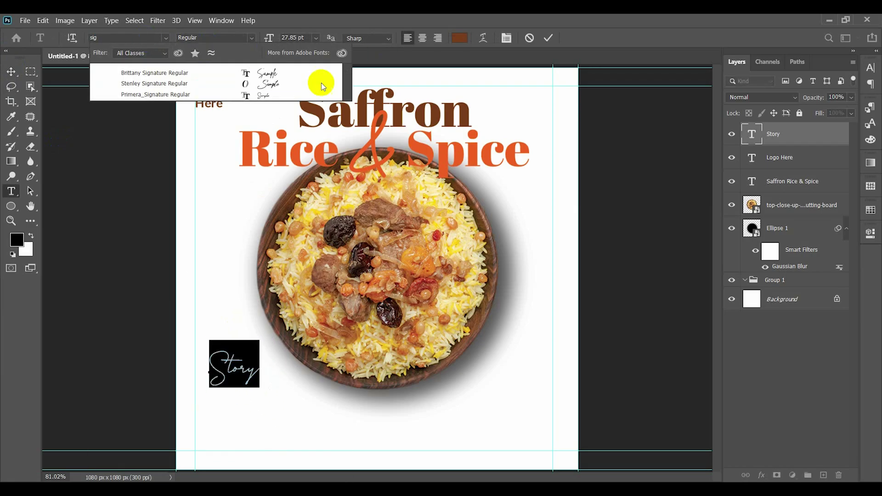
{"action": "left_click", "coordinate": [553, 41]}
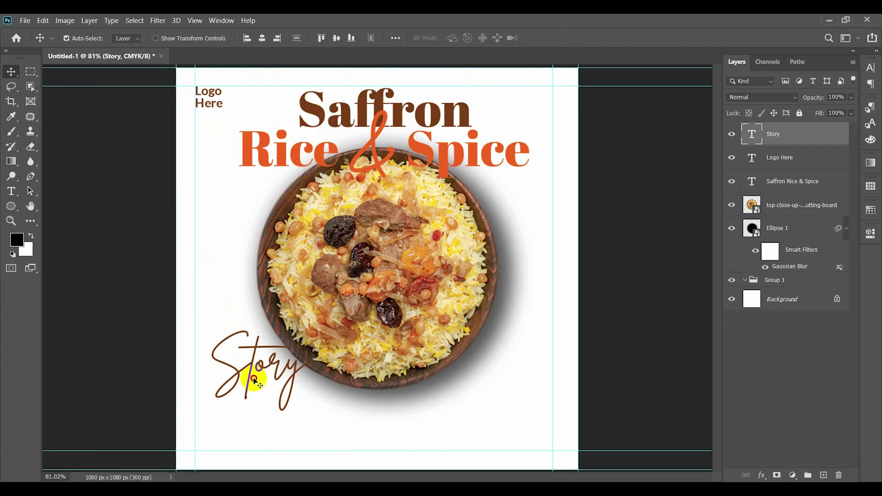
{"action": "double_click", "coordinate": [248, 374]}
{"action": "left_click", "coordinate": [166, 38]}
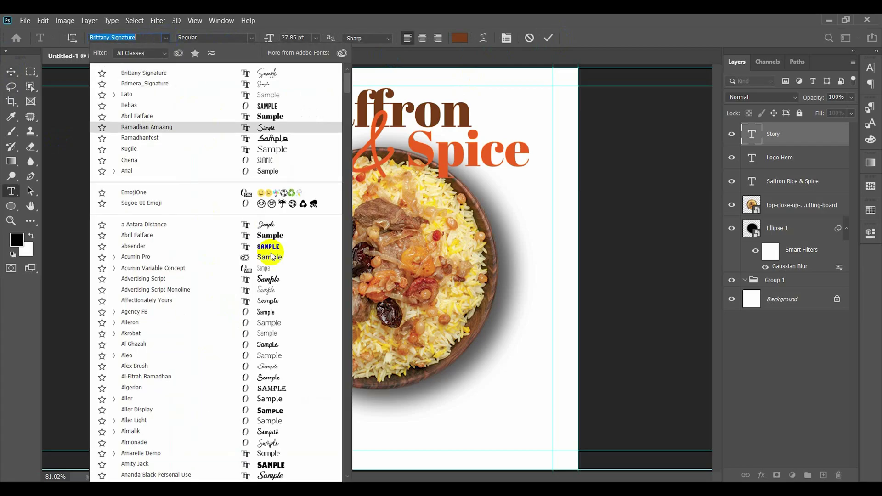
{"action": "left_click", "coordinate": [151, 127]}
{"action": "double_click", "coordinate": [262, 356]}
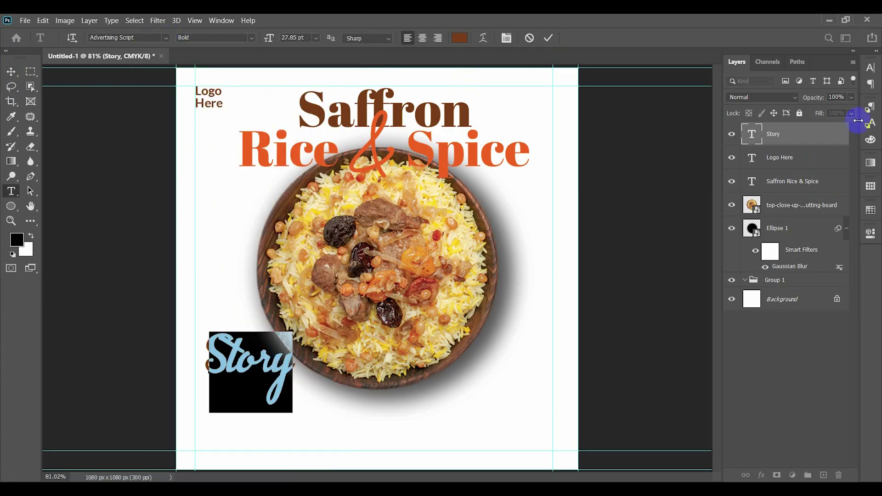
- Set the "Story" text in the a Antara Distance font and scale it down to 16.59 pt
{"action": "left_click", "coordinate": [869, 66]}
{"action": "left_click", "coordinate": [800, 84]}
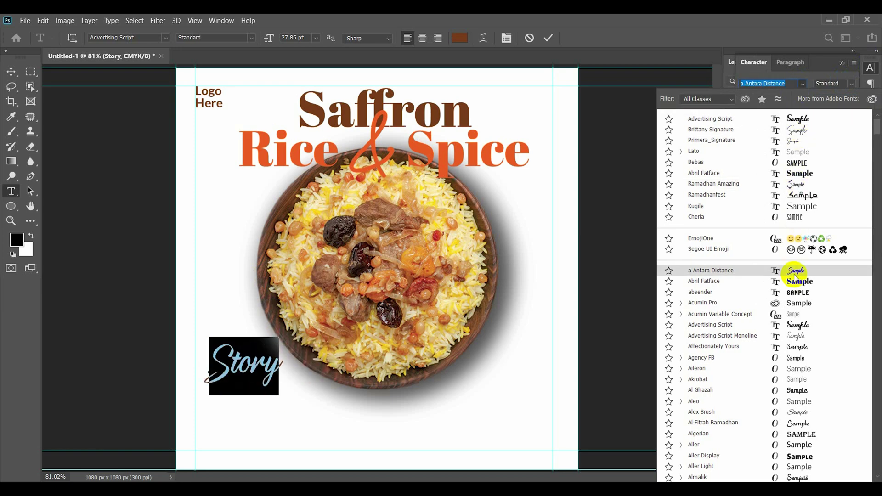
{"action": "left_click", "coordinate": [795, 274]}
{"action": "left_click", "coordinate": [10, 71]}
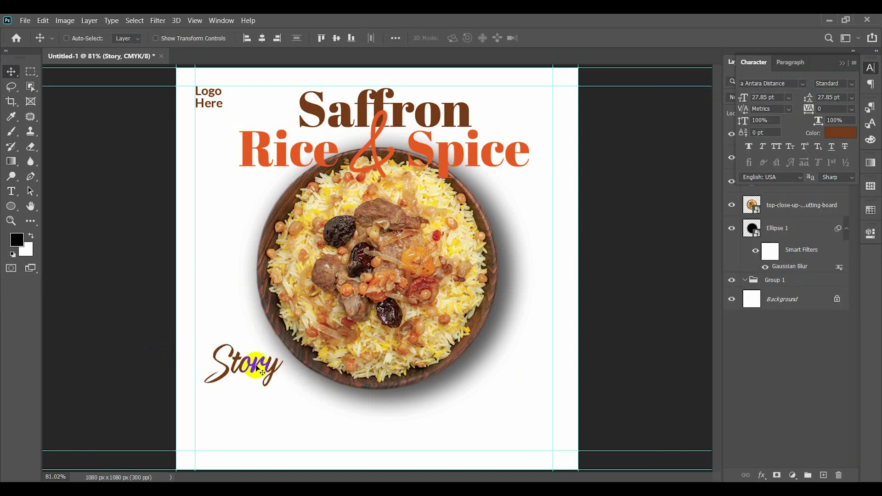
{"action": "key", "text": "ctrl+t"}
{"action": "left_click_drag", "start_coordinate": [282, 394], "coordinate": [251, 371]}
{"action": "left_click", "coordinate": [567, 37]}
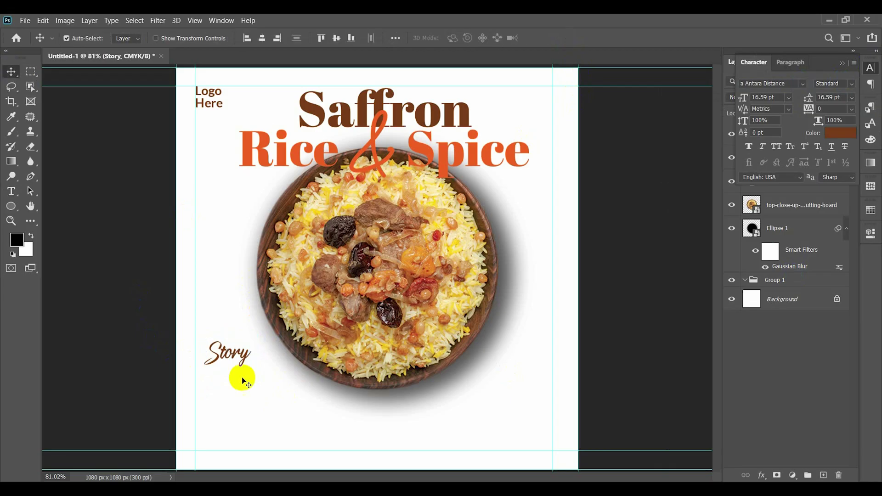
- Create a text box below "Story", fill it with the "This biryani, a fusion of fragrant saffron rice" copy, and set size and leading to 6 pt
{"action": "left_click", "coordinate": [11, 191]}
{"action": "left_click_drag", "start_coordinate": [199, 382], "coordinate": [322, 422]}
{"action": "type", "text": "This"}
{"action": "double_click", "coordinate": [235, 397]}
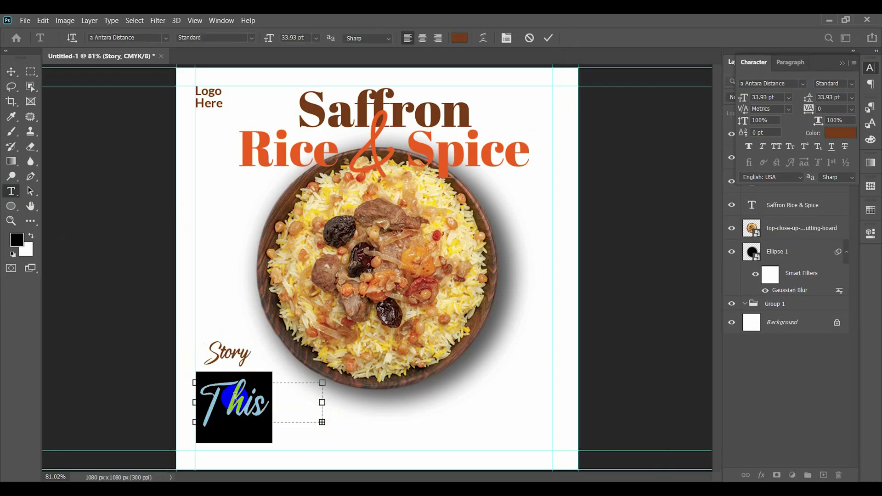
{"action": "key", "text": "ctrl+t"}
{"action": "key", "text": "ctrl+t"}
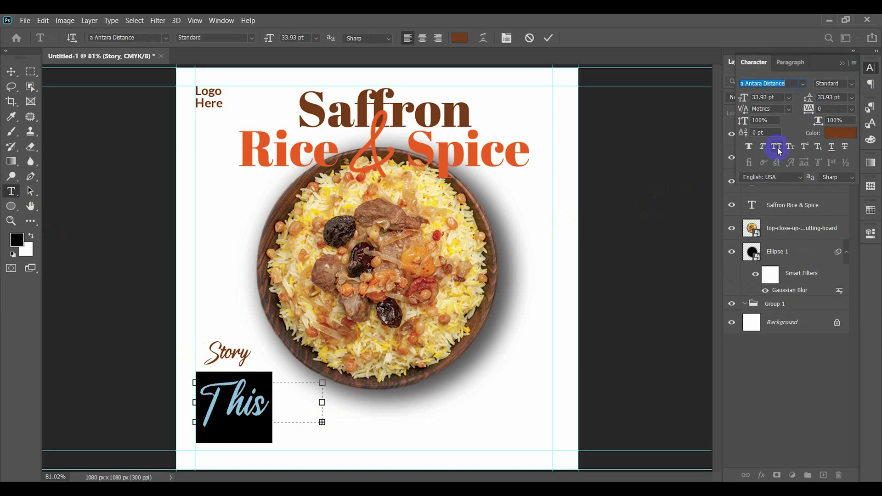
{"action": "key", "text": "Return"}
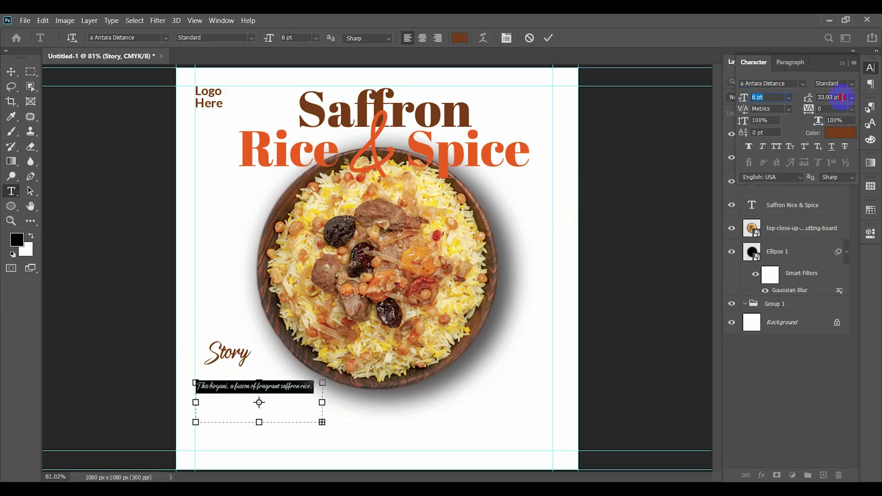
{"action": "type", "text": "6"}
{"action": "key", "text": "Return"}
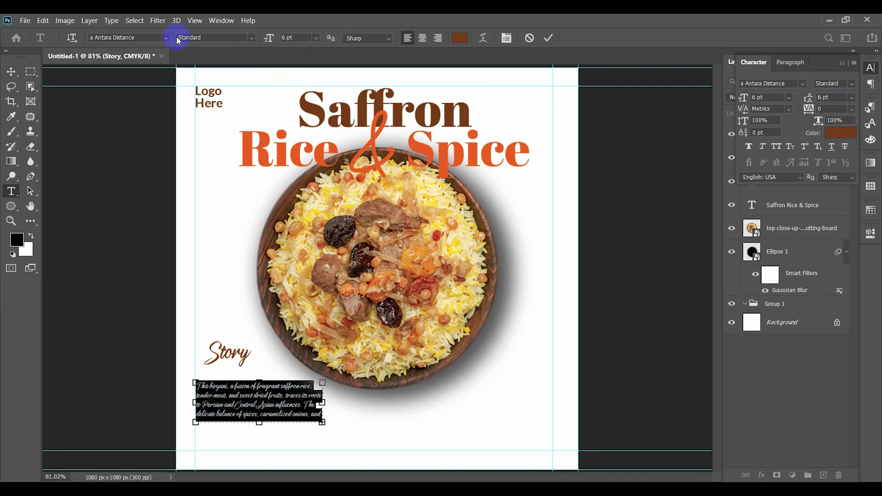
- Change the biryani paragraph's font to Lato Light and its size to 5 pt
{"action": "key", "text": "BackSpace"}
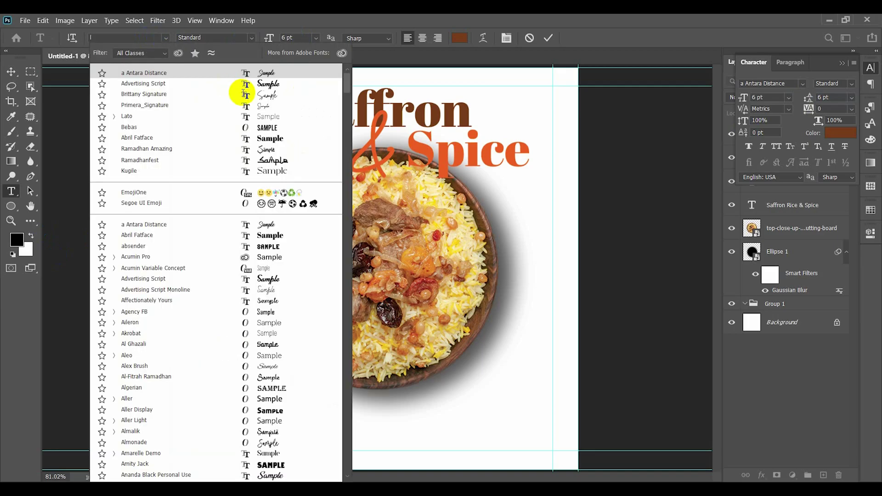
{"action": "type", "text": "Lato"}
{"action": "left_click", "coordinate": [283, 94]}
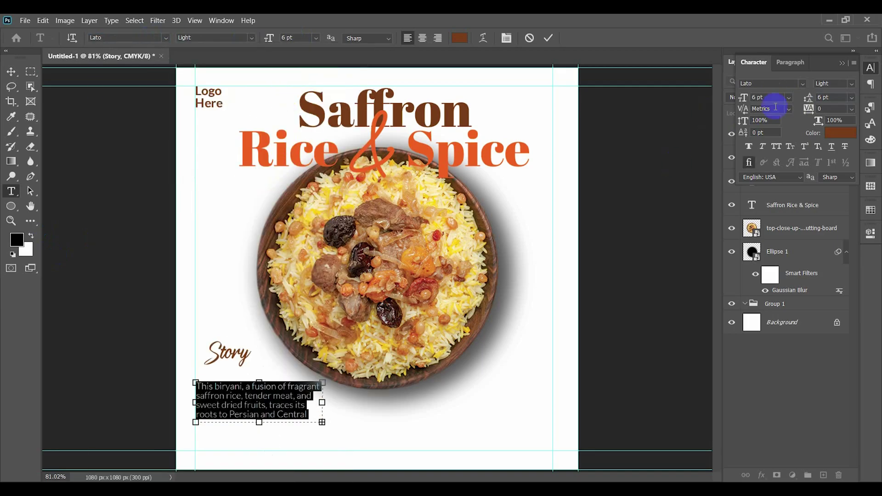
{"action": "left_click", "coordinate": [774, 98]}
{"action": "key", "text": "Down"}
{"action": "left_click", "coordinate": [12, 71]}
- Extend the text box downward and delete all paragraph text after "Central Asian influences."
{"action": "double_click", "coordinate": [267, 405]}
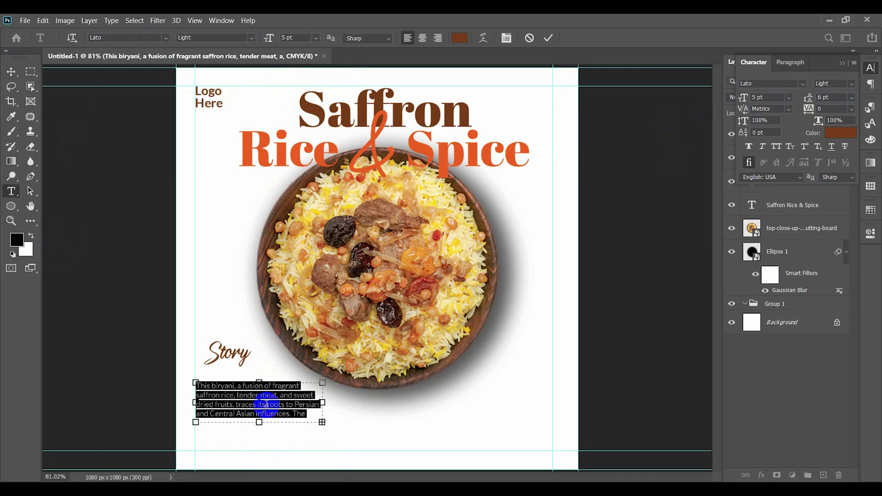
{"action": "left_click_drag", "start_coordinate": [259, 422], "coordinate": [260, 460]}
{"action": "left_click_drag", "start_coordinate": [291, 413], "coordinate": [356, 473]}
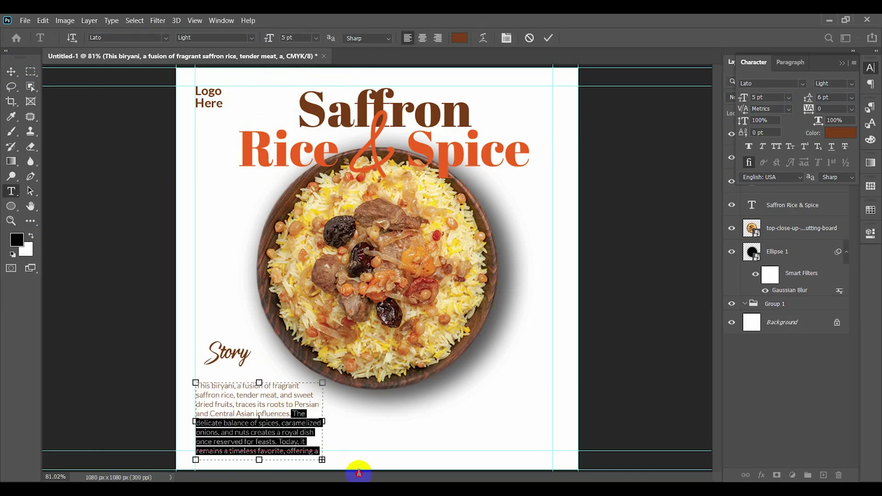
{"action": "key", "text": "BackSpace"}
{"action": "left_click_drag", "start_coordinate": [291, 413], "coordinate": [335, 436]}
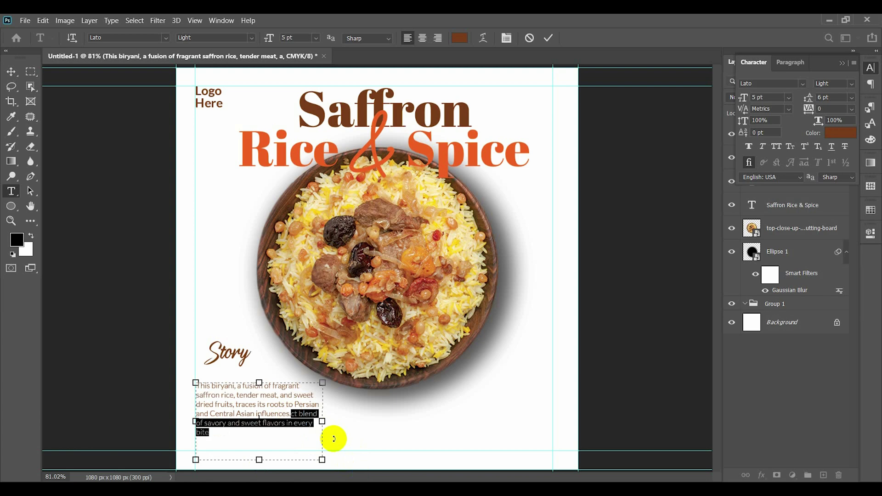
{"action": "key", "text": "BackSpace"}
- Move the shortened biryani paragraph up, closer beneath the "Story" heading
{"action": "left_click_drag", "start_coordinate": [260, 460], "coordinate": [249, 393]}
{"action": "key", "text": "ctrl+Return"}
{"action": "left_click", "coordinate": [94, 325]}
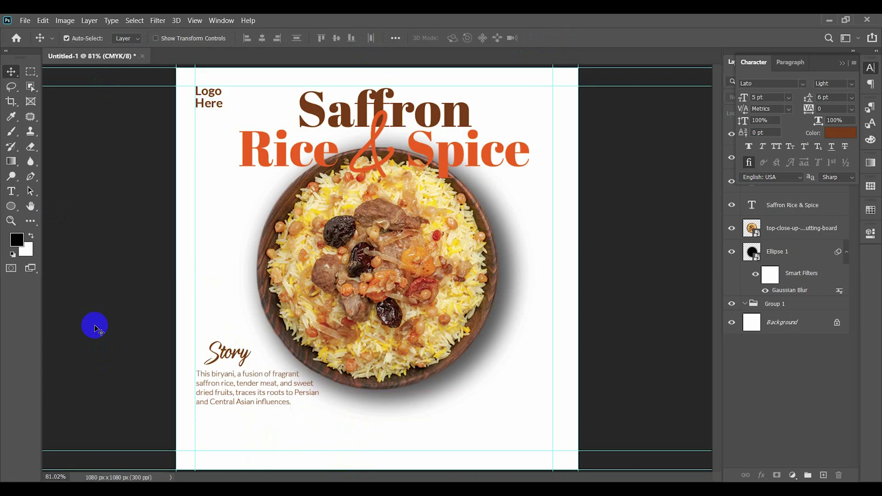
- Recolour the "Story" heading with the orange sampled from the "Rice & Spice" title
{"action": "left_click", "coordinate": [221, 351]}
{"action": "double_click", "coordinate": [223, 354]}
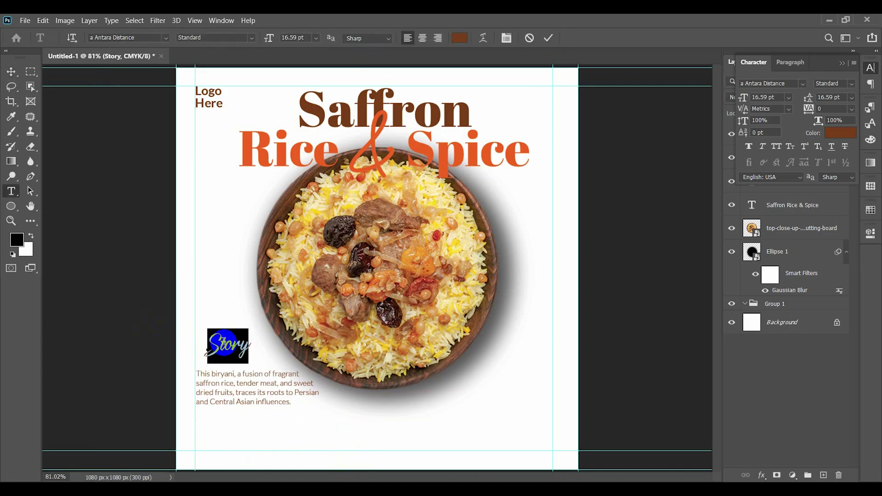
{"action": "left_click", "coordinate": [460, 37]}
{"action": "left_click", "coordinate": [320, 154]}
{"action": "left_click", "coordinate": [833, 247]}
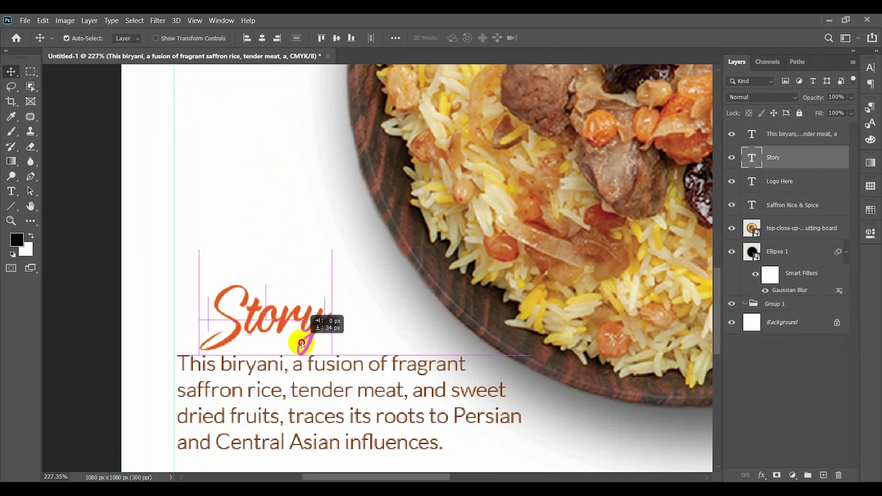
- Bring the "Story" heading in front of the paragraph, enlarge it to about 149%, and let it overlap the paragraph's first line
{"action": "left_click_drag", "start_coordinate": [303, 332], "coordinate": [285, 338]}
{"action": "key", "text": "ctrl+]"}
{"action": "key", "text": "ctrl+t"}
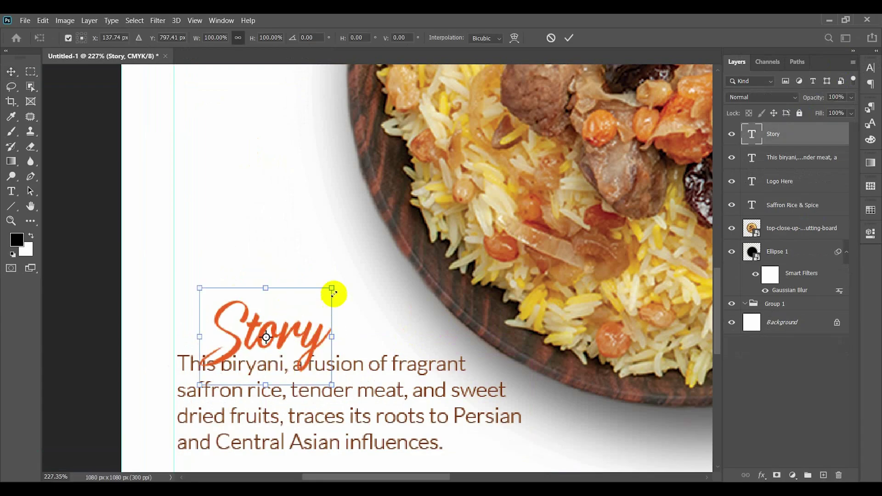
{"action": "left_click_drag", "start_coordinate": [332, 290], "coordinate": [397, 239]}
{"action": "left_click_drag", "start_coordinate": [301, 305], "coordinate": [299, 311]}
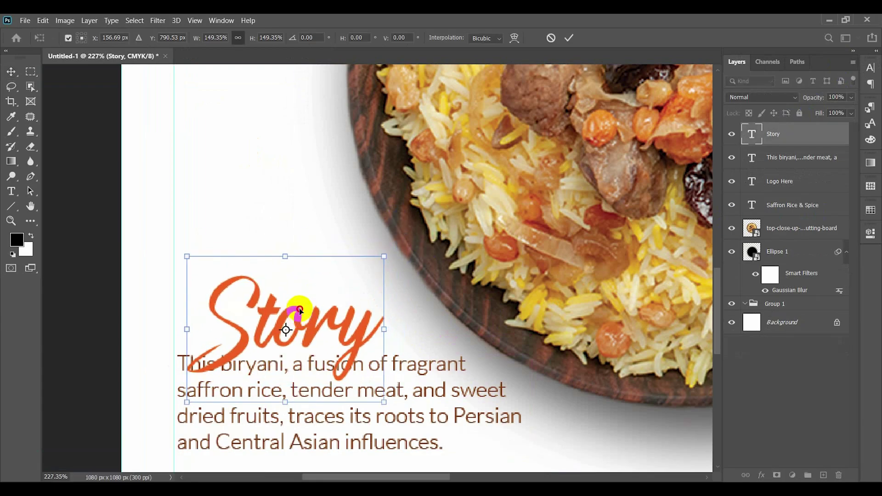
{"action": "key", "text": "Return"}
{"action": "key", "text": "ctrl+t"}
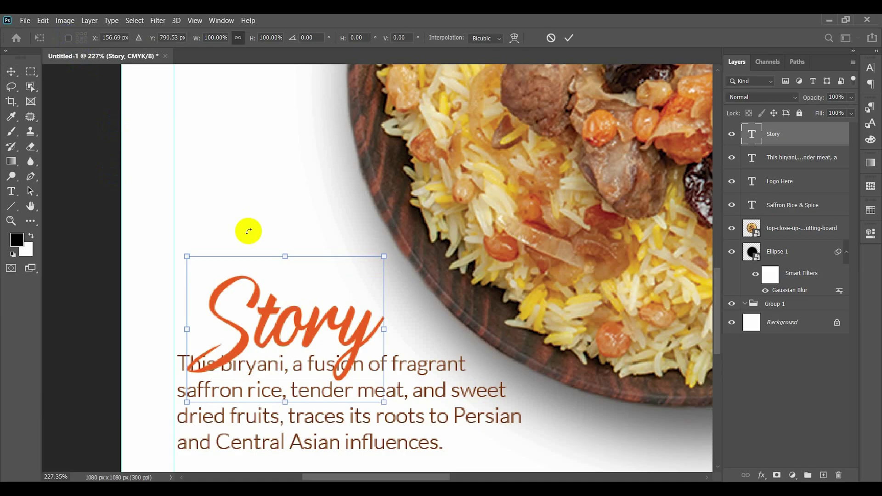
{"action": "key", "text": "ctrl+0"}
{"action": "key", "text": "Return"}
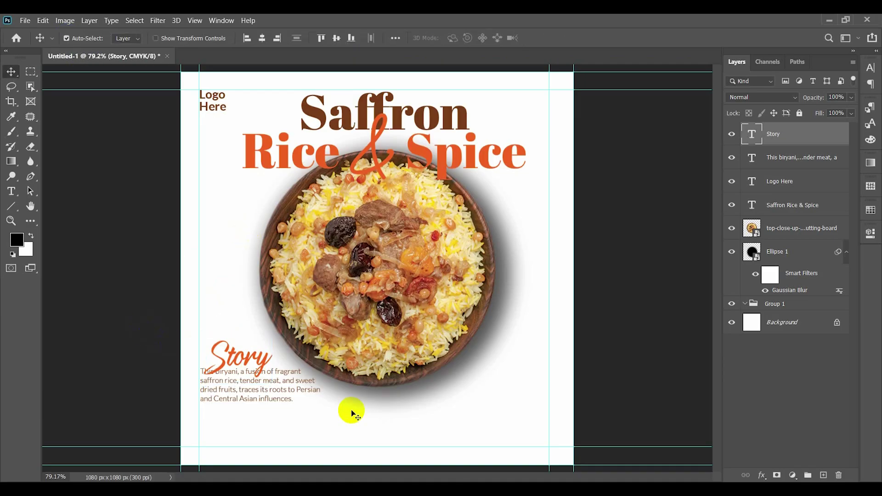
- Add an orange "Delivery Order" text line below the biryani paragraph
{"action": "left_click", "coordinate": [11, 191]}
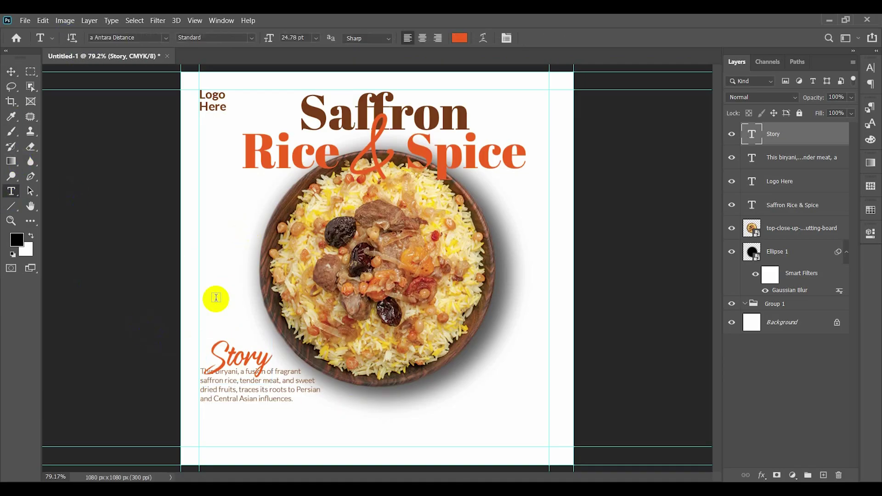
{"action": "left_click", "coordinate": [219, 423]}
{"action": "type", "text": "De"}
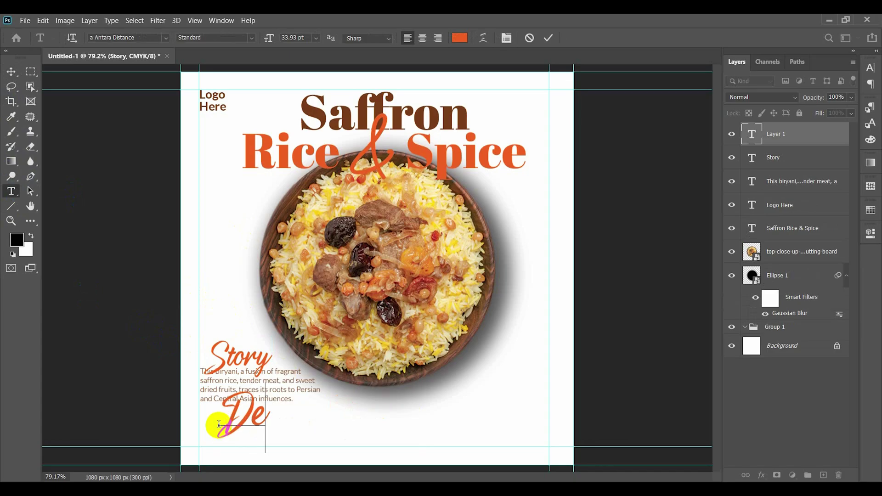
{"action": "type", "text": "livery N"}
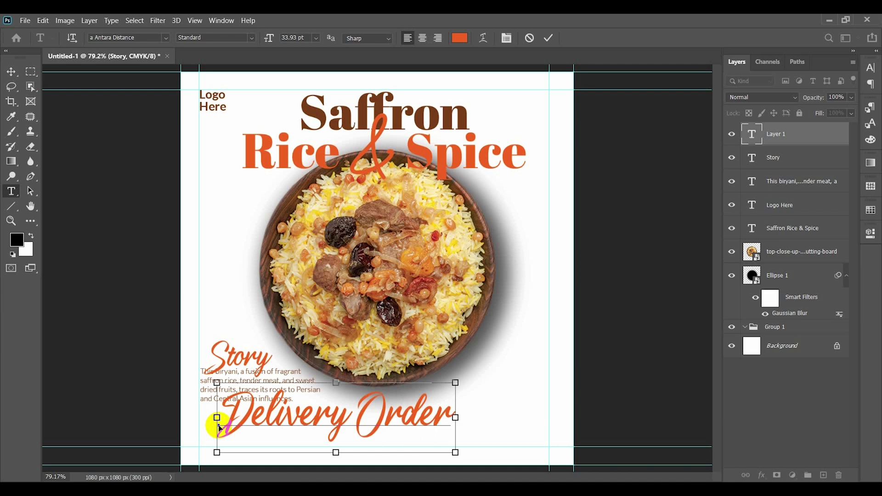
- Replace the "Delivery Order" text with "Order Now" and set its font to Bebas
{"action": "key", "text": "ctrl+a"}
{"action": "type", "text": "Order N"}
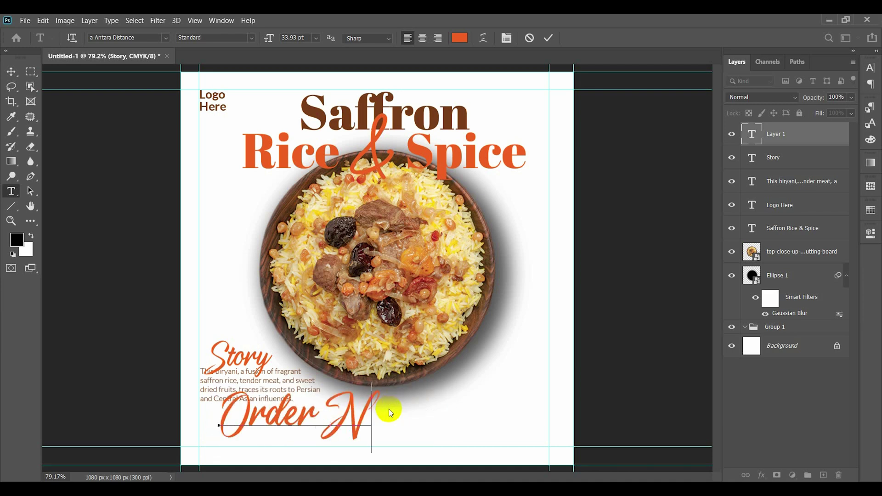
{"action": "type", "text": "oe"}
{"action": "key", "text": "BackSpace"}
{"action": "type", "text": "w"}
{"action": "key", "text": "ctrl+a"}
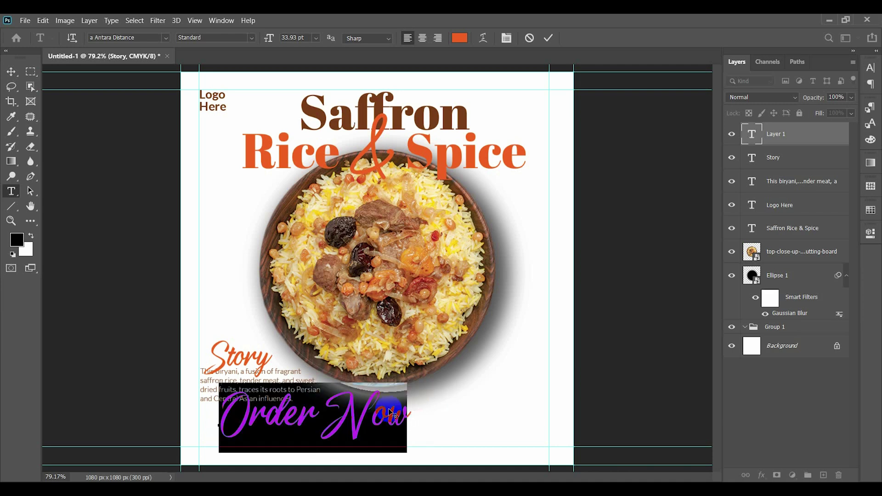
{"action": "type", "text": "bebas"}
{"action": "left_click", "coordinate": [243, 73]}
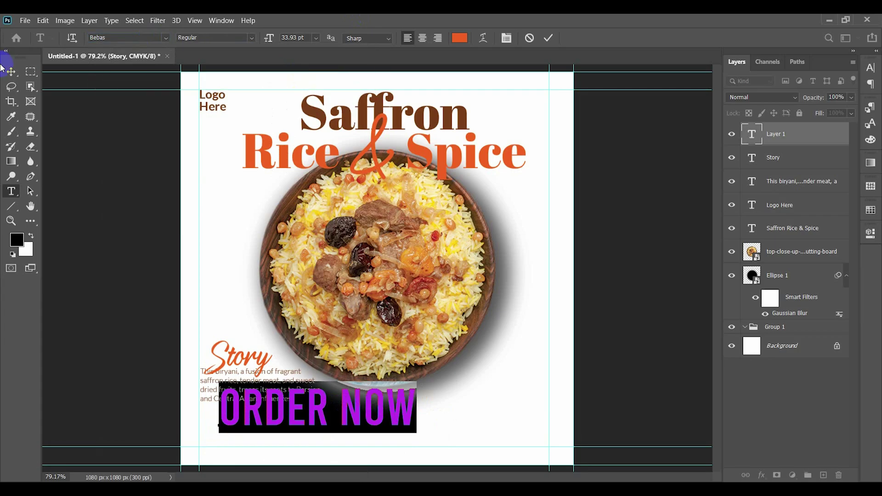
- Shrink the "Order Now" text and place it beneath the biryani paragraph, aligned with the left margin guide
{"action": "left_click", "coordinate": [11, 71]}
{"action": "key", "text": "ctrl+t"}
{"action": "left_click_drag", "start_coordinate": [415, 431], "coordinate": [235, 420]}
{"action": "key", "text": "Return"}
- Move the "Story" heading and biryani paragraph together slightly up, away from "Order Now"
{"action": "left_click", "coordinate": [220, 360]}
{"action": "left_click", "coordinate": [232, 380], "text": "shift"}
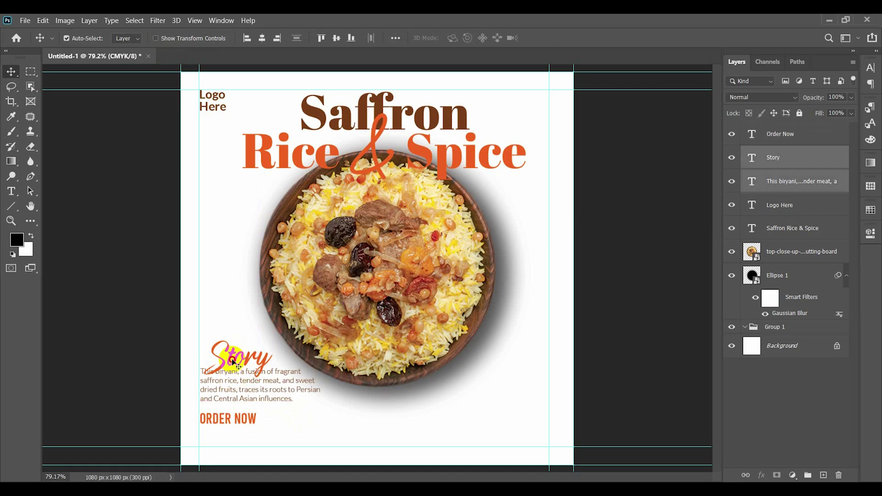
{"action": "left_click_drag", "start_coordinate": [233, 360], "coordinate": [232, 355]}
{"action": "left_click", "coordinate": [382, 430]}
- Duplicate the "Order Now" line directly below itself and replace the copy's text with the phone number
{"action": "left_click", "coordinate": [253, 421]}
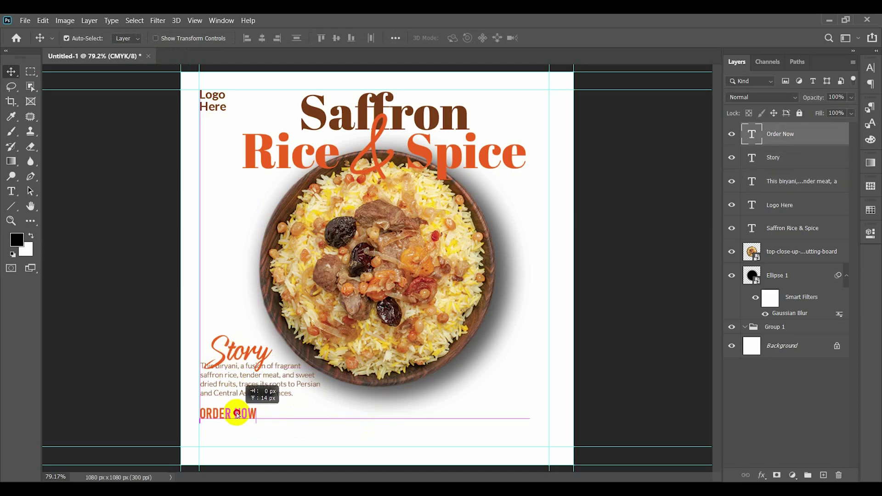
{"action": "left_click_drag", "start_coordinate": [248, 417], "coordinate": [246, 436]}
{"action": "double_click", "coordinate": [246, 434]}
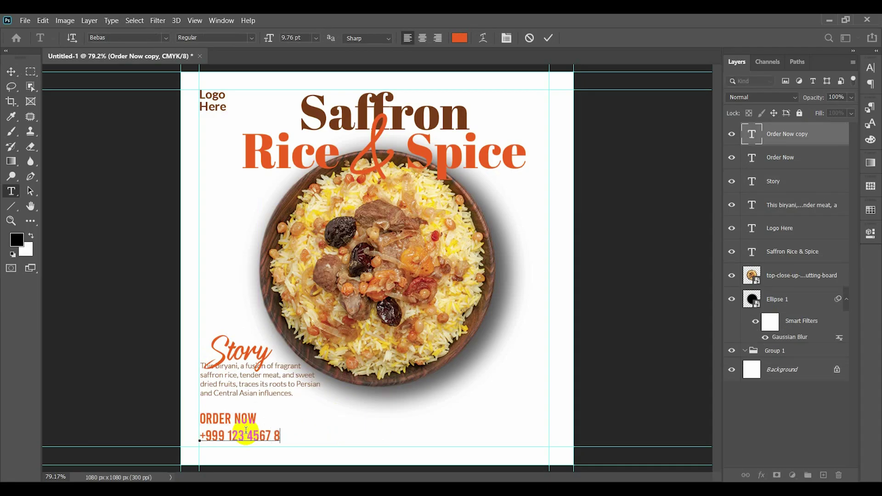
- Enlarge the phone number line so it is bigger than "Order Now", keeping it at the left margin guide
{"action": "left_click", "coordinate": [11, 72]}
{"action": "key", "text": "ctrl+t"}
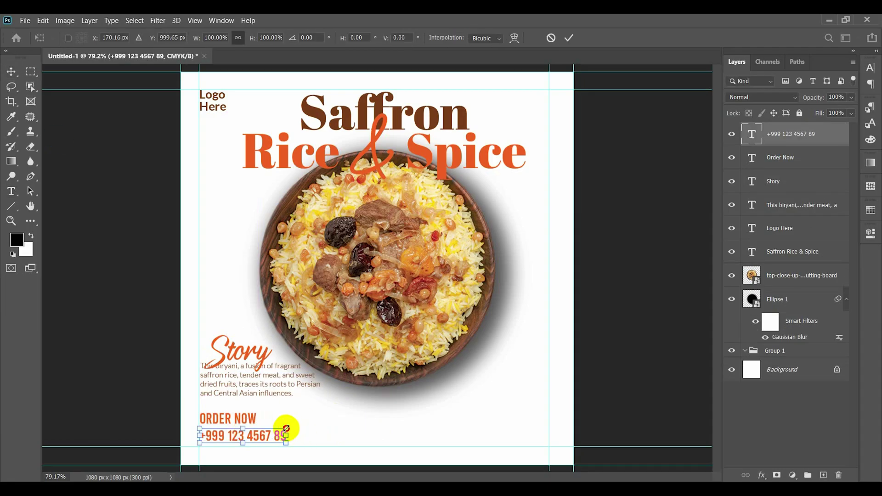
{"action": "mouse_move", "coordinate": [286, 428]}
{"action": "left_mouse_down"}
{"action": "mouse_move", "coordinate": [332, 408]}
{"action": "mouse_move", "coordinate": [279, 440]}
{"action": "left_mouse_up"}
{"action": "key", "text": "Return"}
- Recolour the "Order Now" text with the dark brown sampled from the "Saffron" title
{"action": "double_click", "coordinate": [246, 418]}
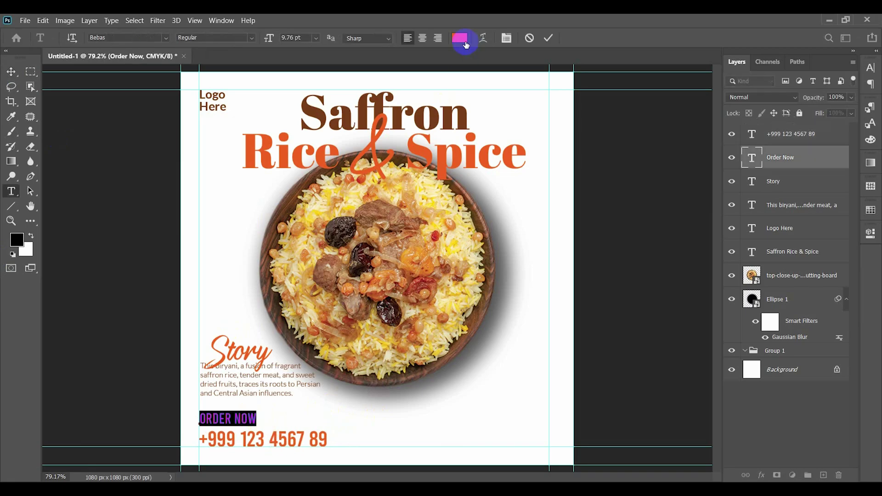
{"action": "left_click", "coordinate": [464, 42]}
{"action": "left_click", "coordinate": [417, 118]}
{"action": "left_click", "coordinate": [817, 248]}
{"action": "left_click", "coordinate": [547, 37]}
{"action": "left_click", "coordinate": [257, 456]}
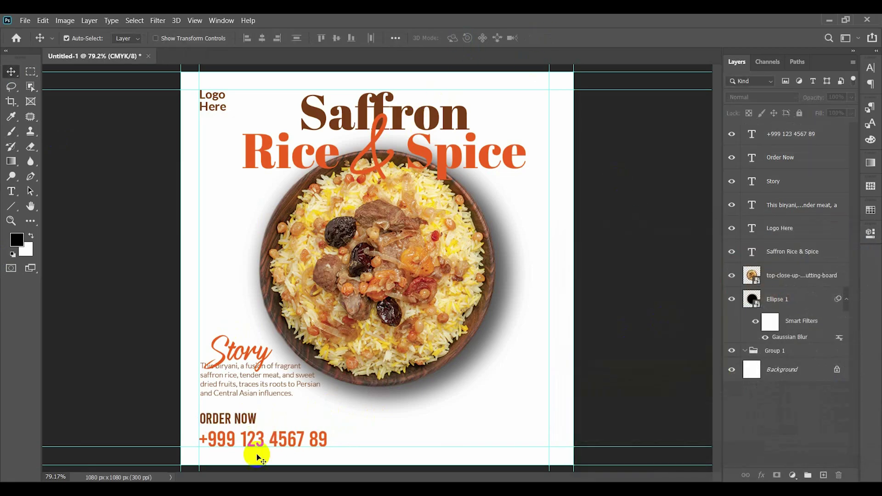
{"action": "left_click", "coordinate": [12, 191]}
{"action": "left_click", "coordinate": [477, 416]}
{"action": "type", "text": "www"}
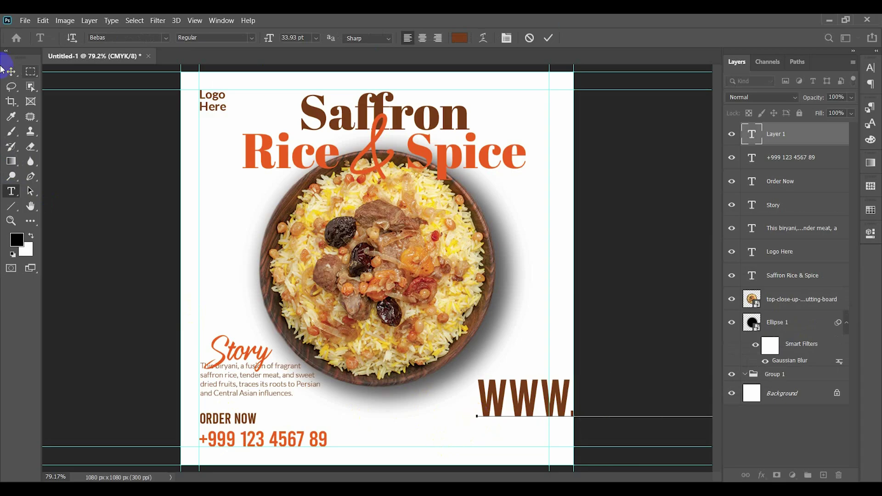
{"action": "left_click", "coordinate": [10, 72]}
{"action": "left_click_drag", "start_coordinate": [530, 420], "coordinate": [415, 419]}
- Set the web address text to 12 pt and its font to Lato Light
{"action": "double_click", "coordinate": [507, 403]}
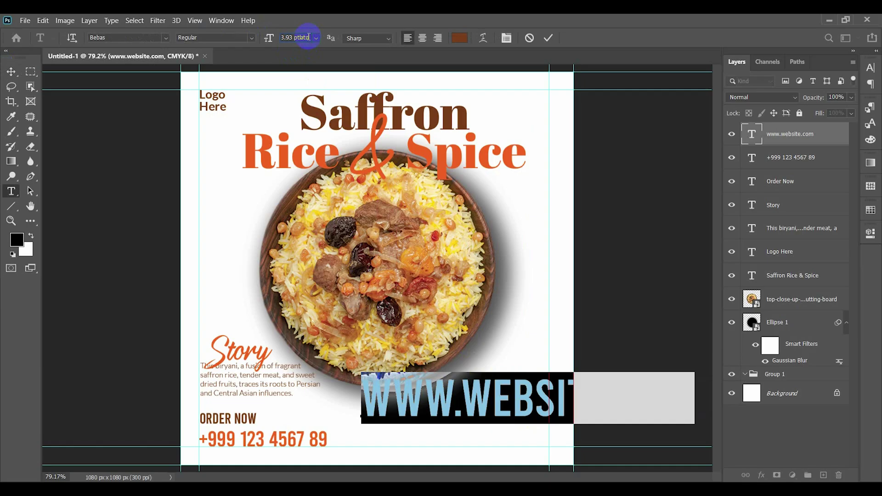
{"action": "left_click", "coordinate": [308, 38]}
{"action": "type", "text": "12"}
{"action": "key", "text": "Return"}
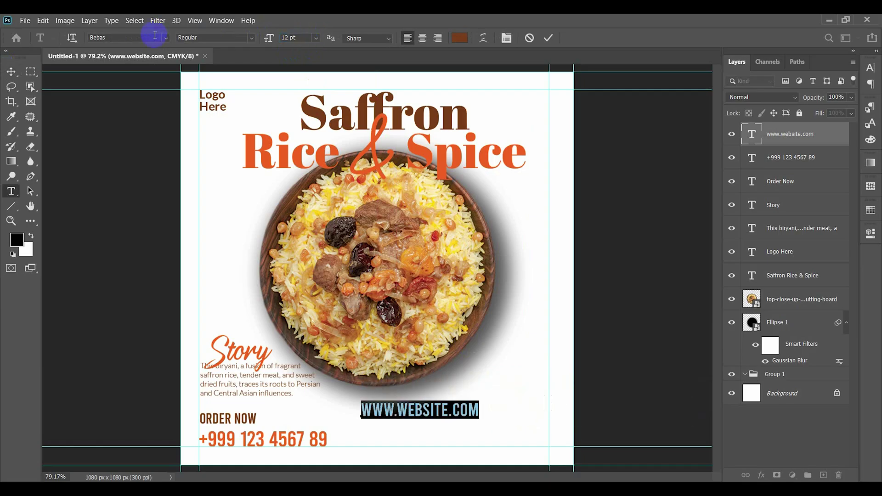
{"action": "type", "text": "Lato"}
{"action": "left_click", "coordinate": [311, 95]}
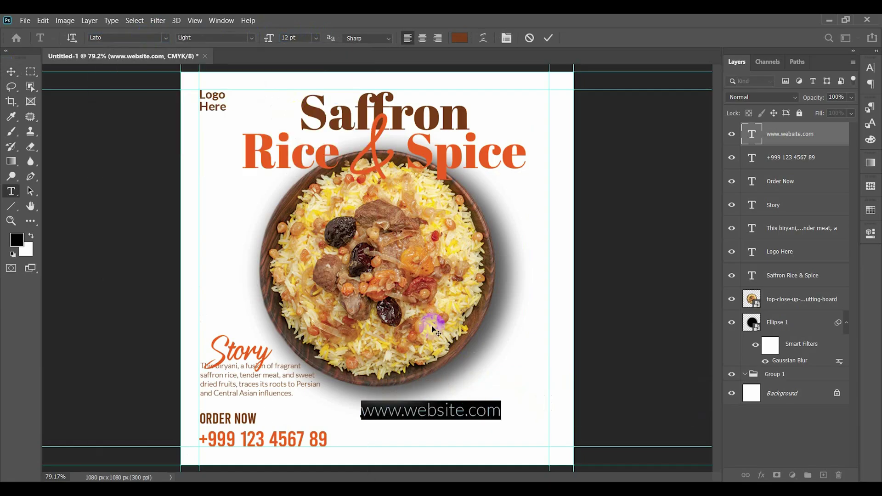
- Move the web address to the right margin guide and reduce its size to 6 pt
{"action": "left_click_drag", "start_coordinate": [465, 409], "coordinate": [515, 417]}
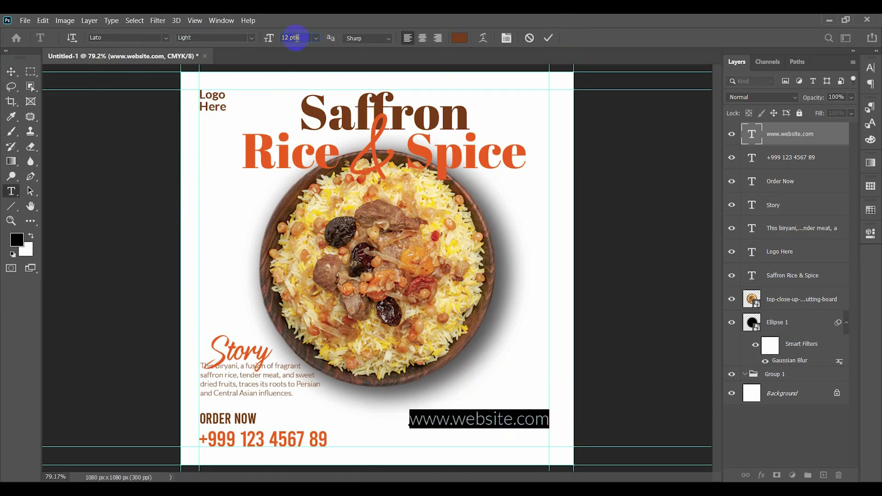
{"action": "key", "text": "Return"}
{"action": "left_click", "coordinate": [459, 210]}
{"action": "triple_click", "coordinate": [498, 418]}
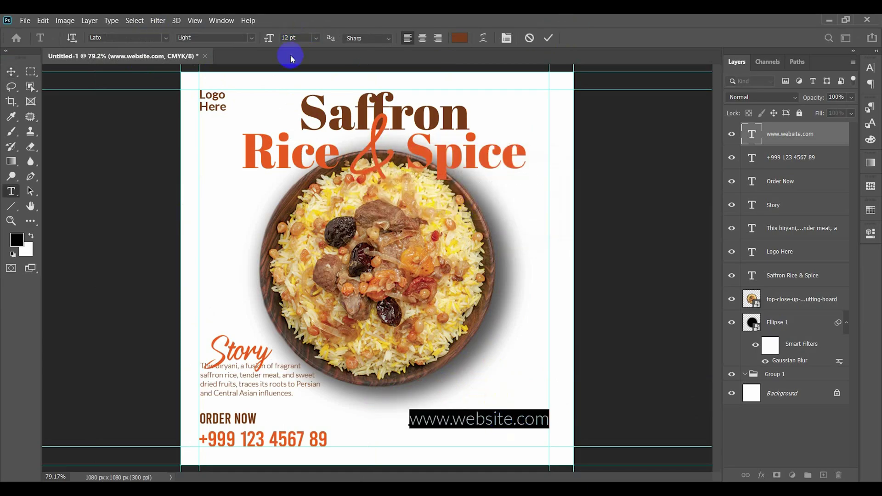
{"action": "type", "text": "6"}
{"action": "key", "text": "Return"}
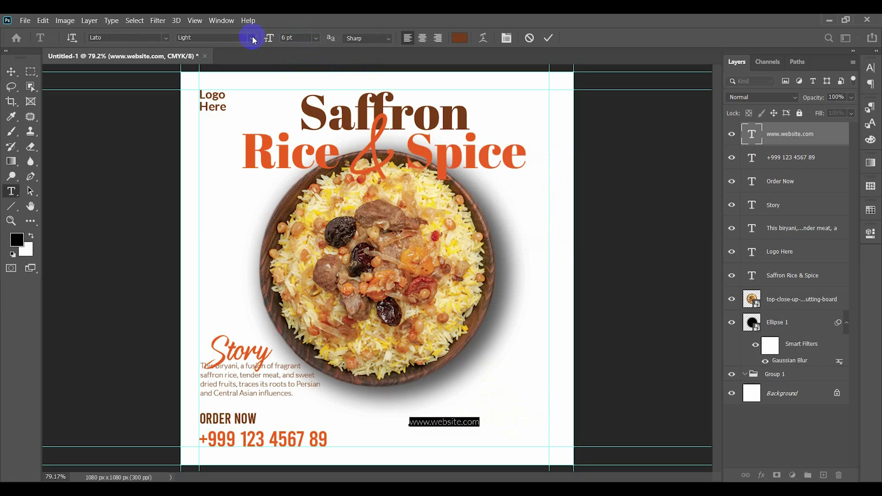
- Move the smaller web address back beside the right margin guide and enlarge it to about 7.87 pt
{"action": "left_click", "coordinate": [551, 40]}
{"action": "key", "text": "v"}
{"action": "left_click_drag", "start_coordinate": [457, 423], "coordinate": [536, 419]}
{"action": "scroll", "coordinate": [535, 419], "scroll_direction": "up", "scroll_amount": 5}
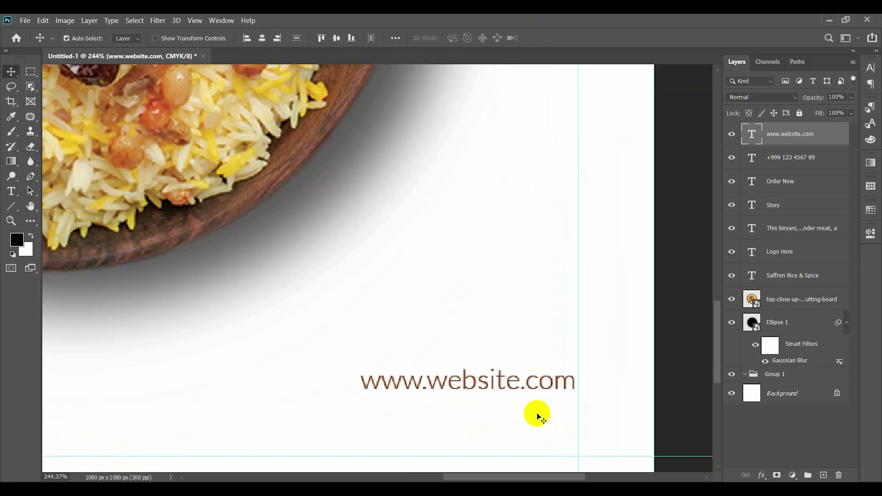
{"action": "key", "text": "ctrl+t"}
{"action": "left_click_drag", "start_coordinate": [360, 366], "coordinate": [296, 321]}
{"action": "key", "text": "Return"}
{"action": "key", "text": "ctrl+0"}
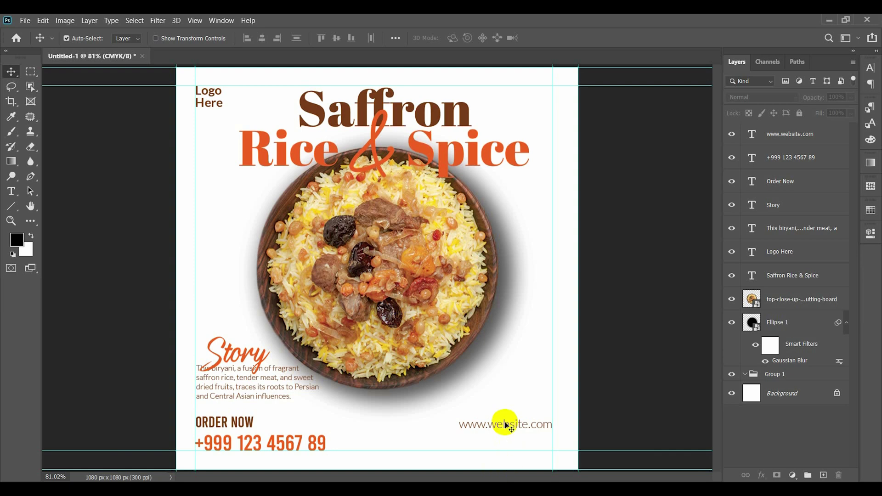
- Duplicate the web address directly below itself and change the copy's text to "Your Addres Here"
{"action": "left_click_drag", "start_coordinate": [505, 425], "coordinate": [504, 442]}
{"action": "double_click", "coordinate": [504, 441]}
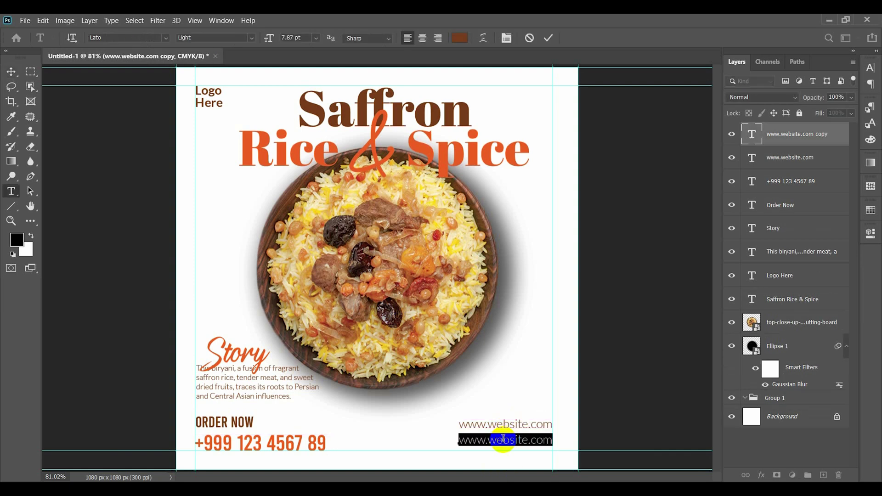
{"action": "type", "text": "Your Addres Here"}
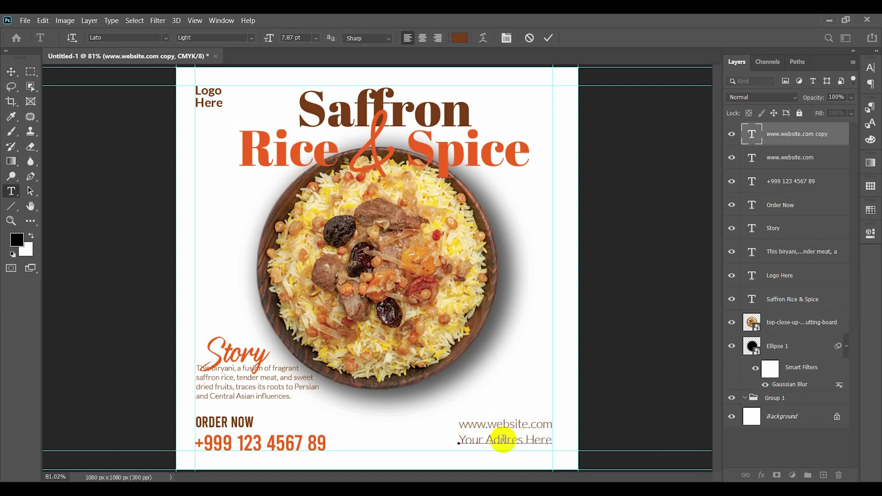
{"action": "key", "text": "ctrl+a"}
{"action": "key", "text": "ctrl+Return"}
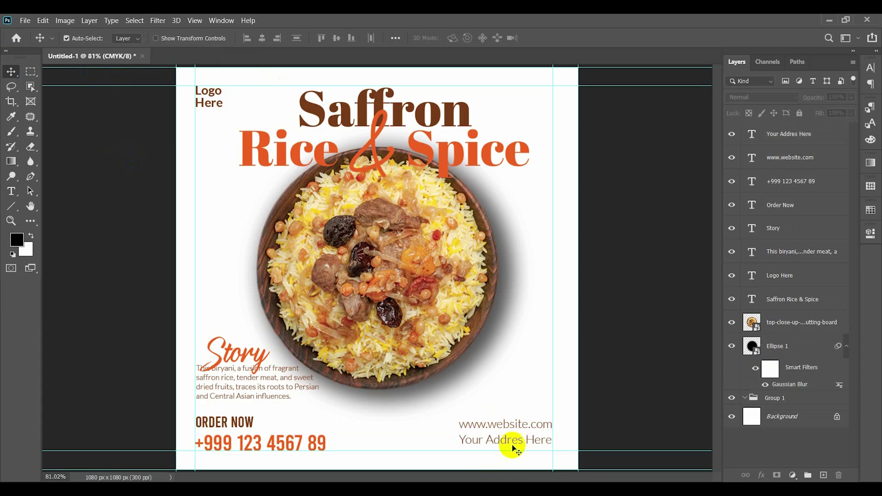
- Try the orange from "Rice & Spice" on the web address and reapply the brown sampled from "Saffron"
{"action": "double_click", "coordinate": [514, 422]}
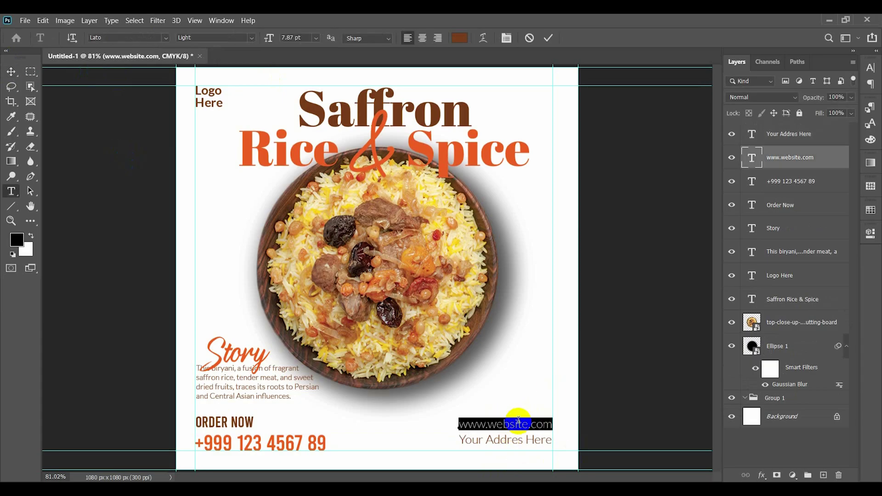
{"action": "left_click", "coordinate": [459, 38]}
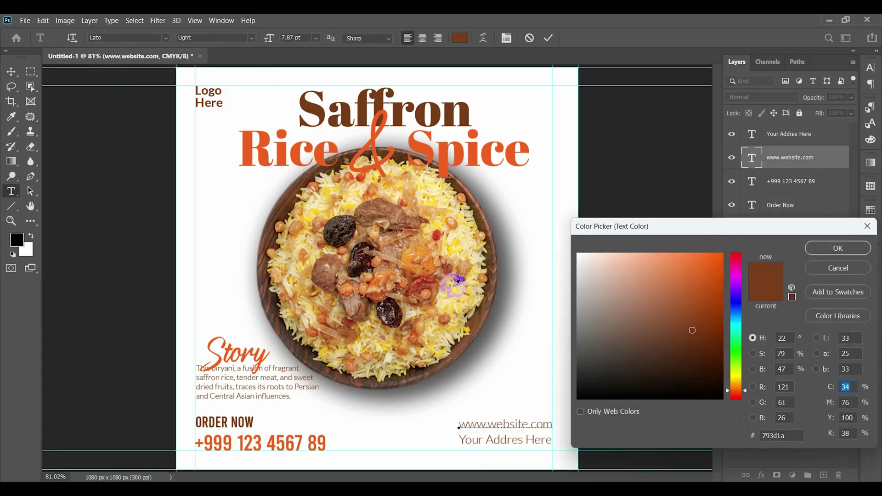
{"action": "left_click", "coordinate": [428, 149]}
{"action": "left_click", "coordinate": [394, 115]}
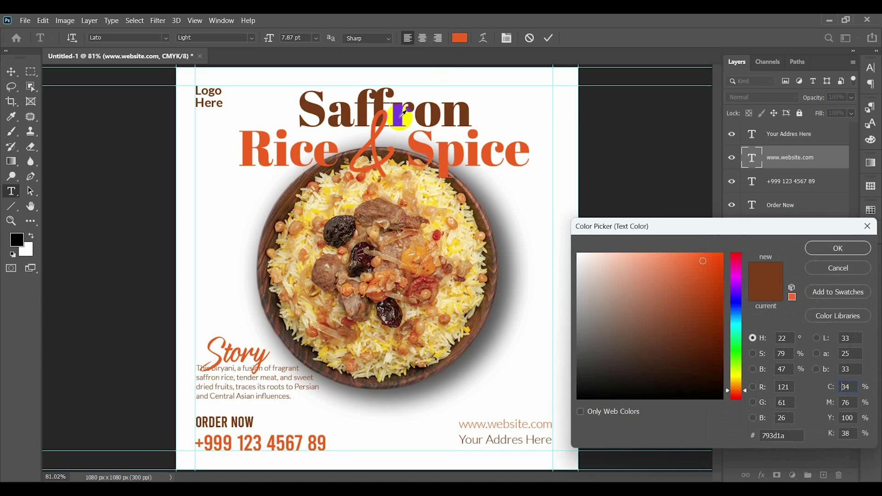
{"action": "left_click", "coordinate": [837, 247]}
{"action": "left_click", "coordinate": [548, 38]}
{"action": "key", "text": "v"}
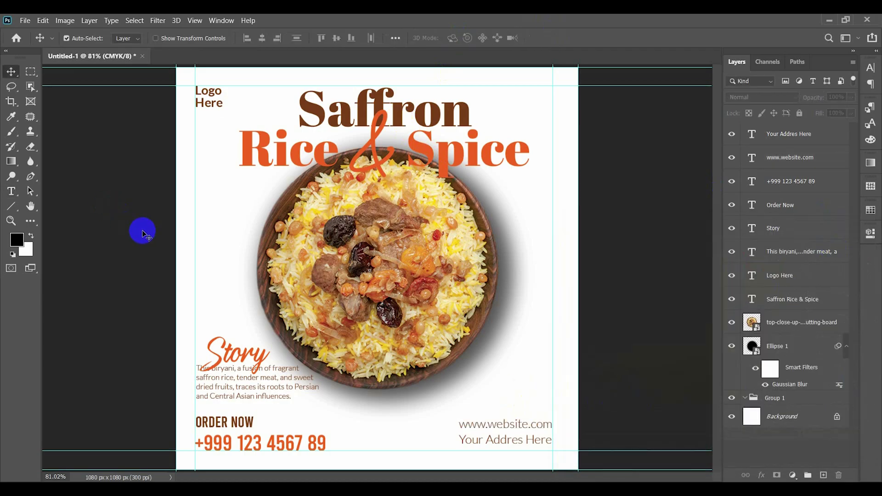
- Justify the biryani paragraph with its last line aligned left
{"action": "double_click", "coordinate": [245, 379]}
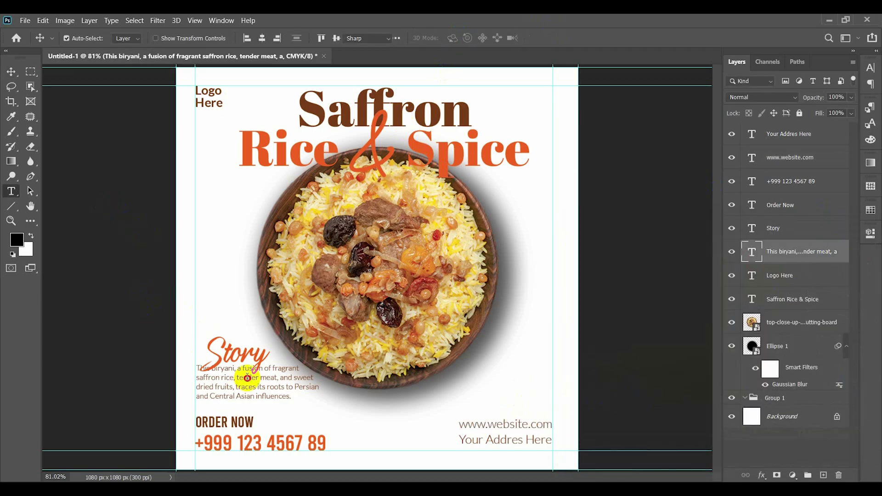
{"action": "key", "text": "ctrl+t"}
{"action": "left_click", "coordinate": [790, 62]}
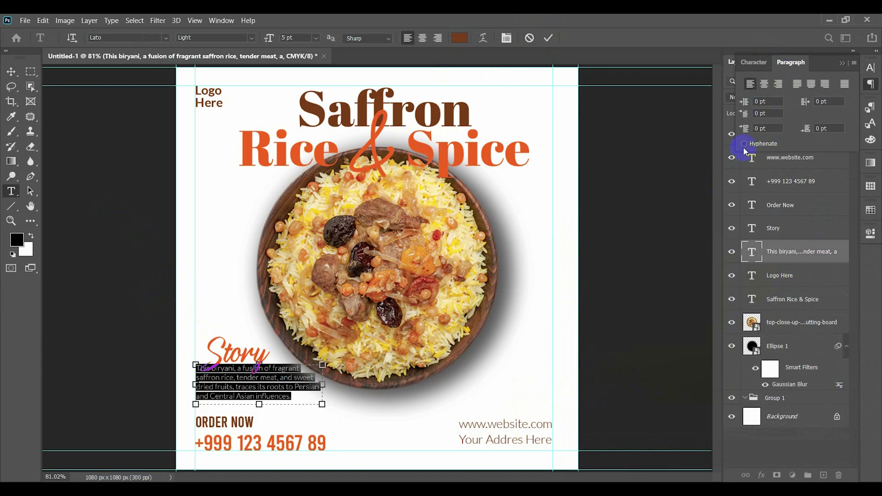
{"action": "left_click", "coordinate": [797, 84]}
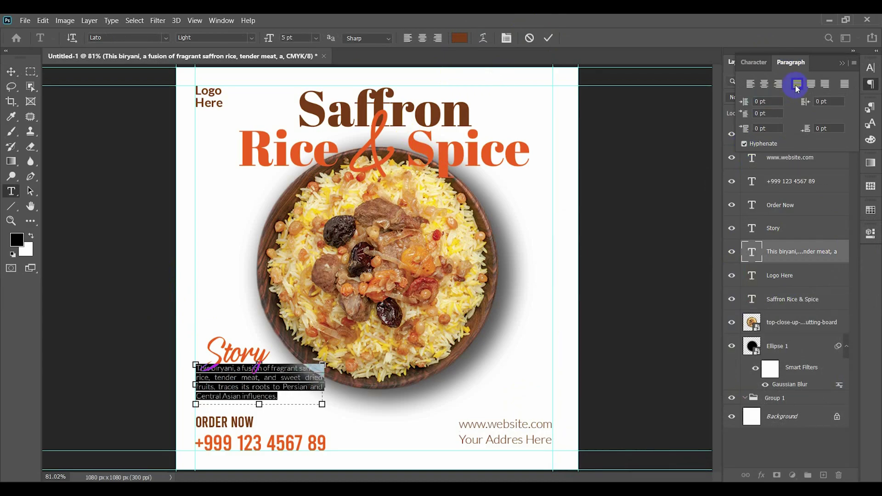
{"action": "left_click", "coordinate": [547, 38]}
{"action": "key", "text": "v"}
- Move the rice bowl and its shadow together to the right and enlarge them slightly
{"action": "left_click_drag", "start_coordinate": [419, 286], "coordinate": [449, 282]}
{"action": "key", "text": "ctrl+t"}
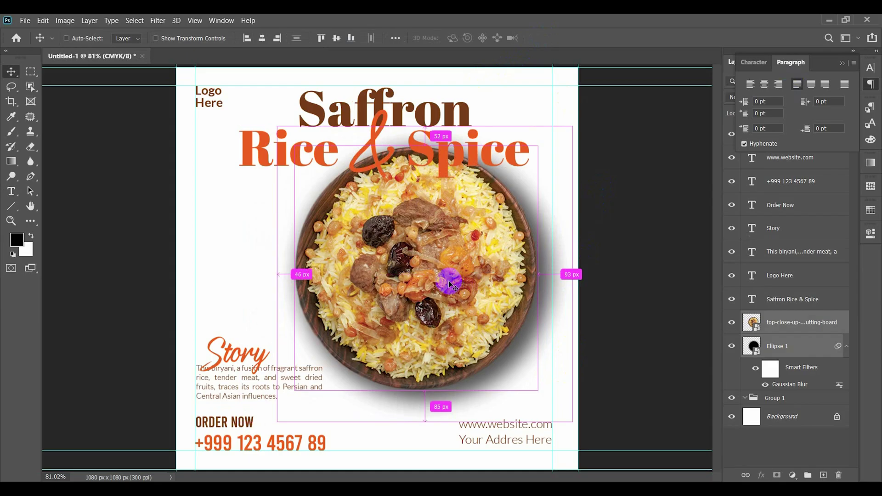
{"action": "left_click", "coordinate": [473, 209]}
{"action": "mouse_move", "coordinate": [274, 422]}
{"action": "left_mouse_down"}
{"action": "mouse_move", "coordinate": [230, 435]}
{"action": "mouse_move", "coordinate": [266, 432]}
{"action": "left_mouse_up"}
{"action": "key", "text": "Return"}
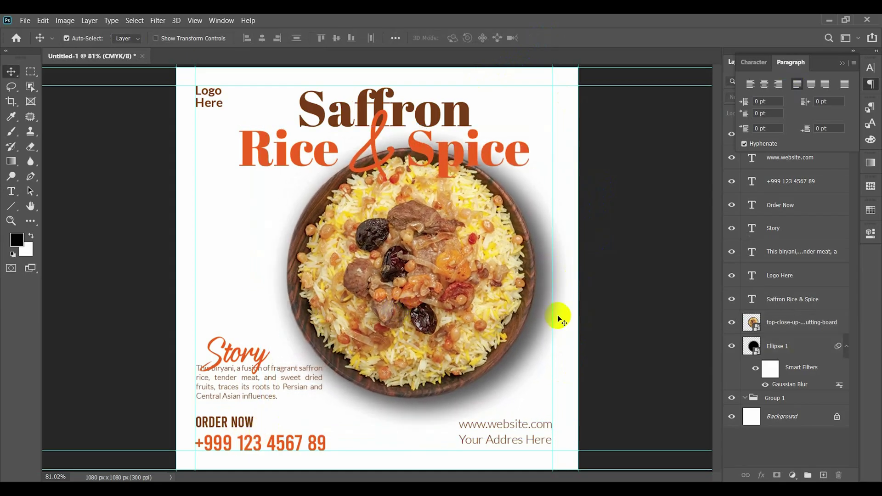
- Lower the opacity of the bowl's blurred shadow ellipse
{"action": "left_click", "coordinate": [841, 63]}
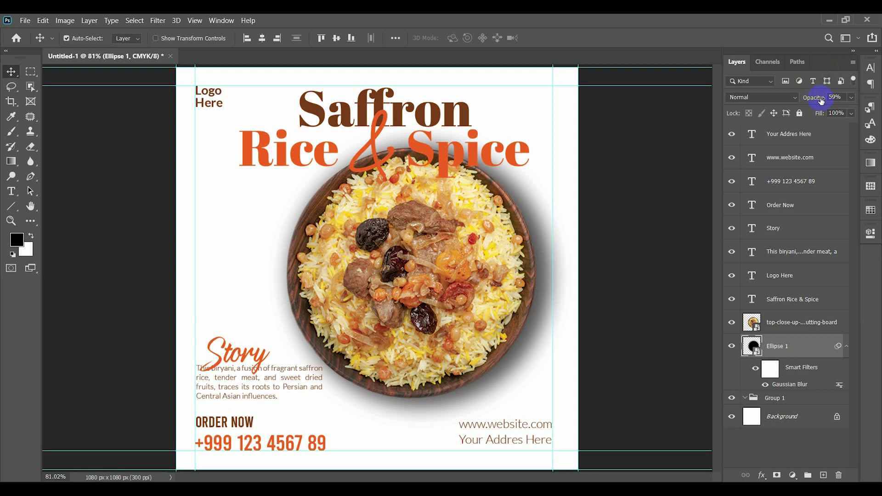
{"action": "mouse_move", "coordinate": [821, 101]}
{"action": "left_mouse_down"}
{"action": "mouse_move", "coordinate": [802, 105]}
{"action": "mouse_move", "coordinate": [810, 107]}
{"action": "left_mouse_up"}
{"action": "left_click", "coordinate": [615, 264]}
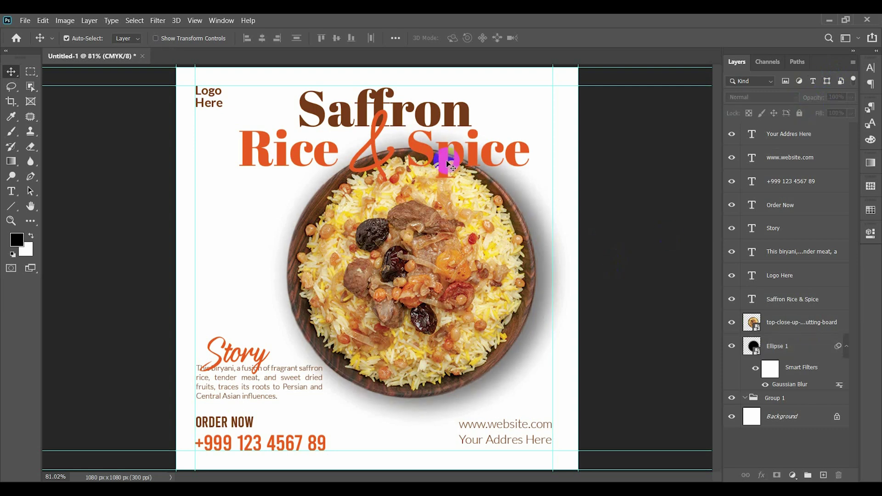
- Centre the "Saffron Rice & Spice" title horizontally on the canvas
{"action": "left_click", "coordinate": [450, 161]}
{"action": "left_click", "coordinate": [261, 38]}
{"action": "left_click", "coordinate": [233, 184]}
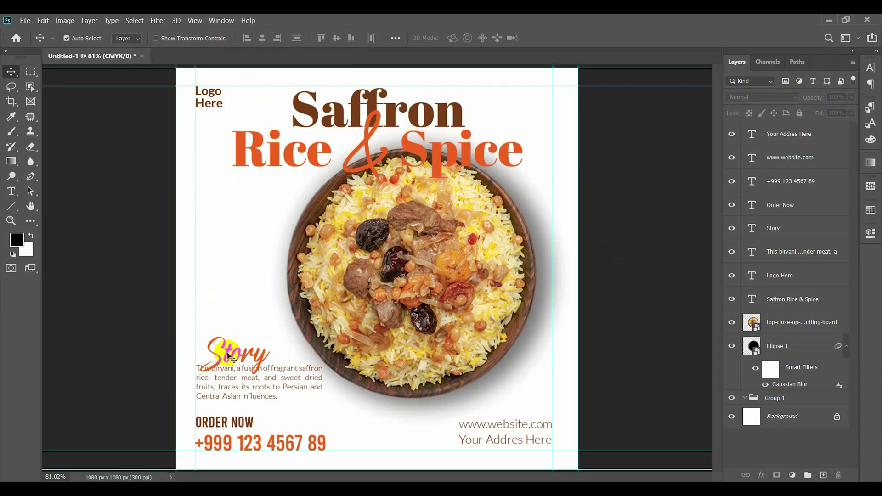
- Place the lettuce image pngwing.com (3) as an embedded object, shrunk and partly off the canvas's left edge above the Story heading
{"action": "left_click", "coordinate": [24, 21]}
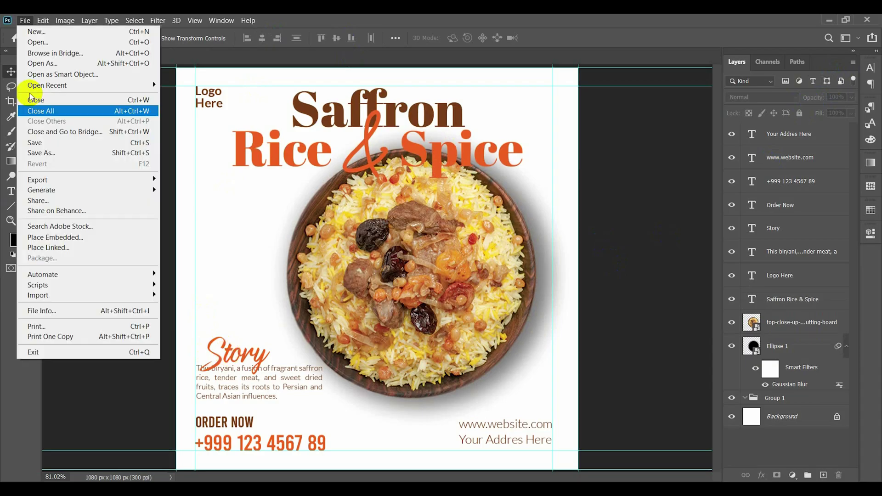
{"action": "left_click", "coordinate": [64, 239]}
{"action": "left_click", "coordinate": [133, 181]}
{"action": "left_click", "coordinate": [557, 267]}
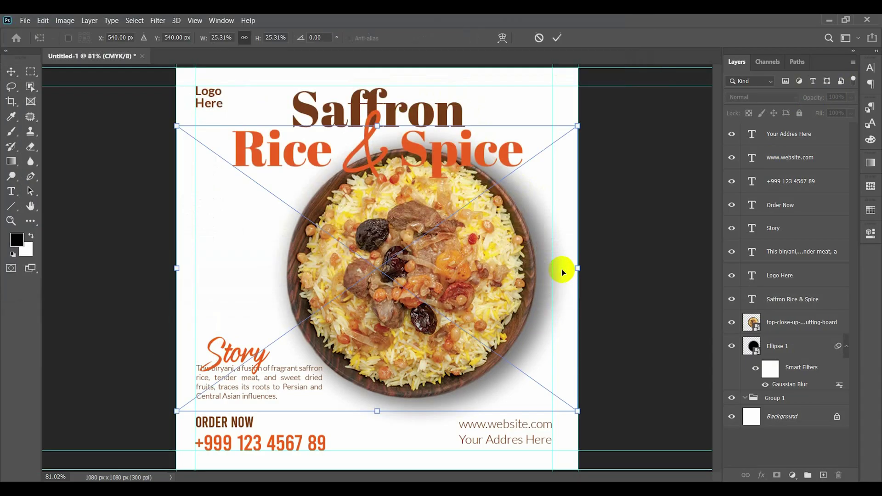
{"action": "left_click_drag", "start_coordinate": [578, 411], "coordinate": [224, 280]}
{"action": "key", "text": "Return"}
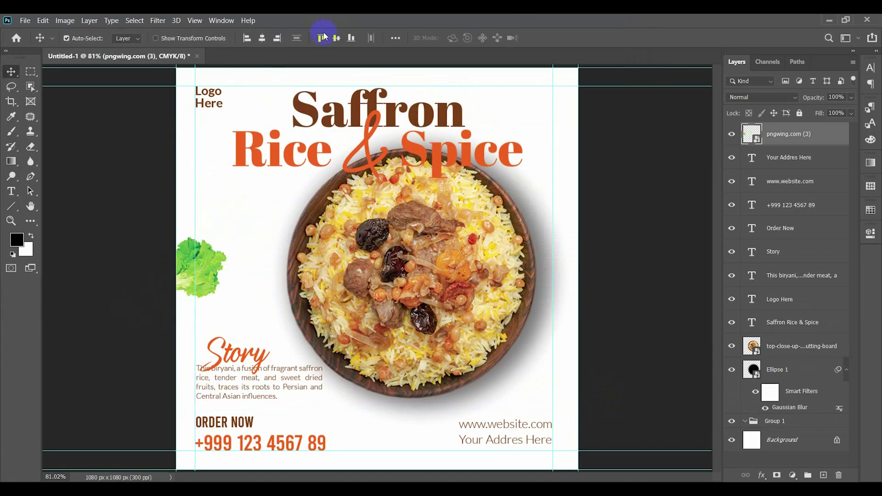
- Apply a light Gaussian Blur to the lettuce
{"action": "left_click", "coordinate": [164, 23]}
{"action": "mouse_move", "coordinate": [168, 142]}
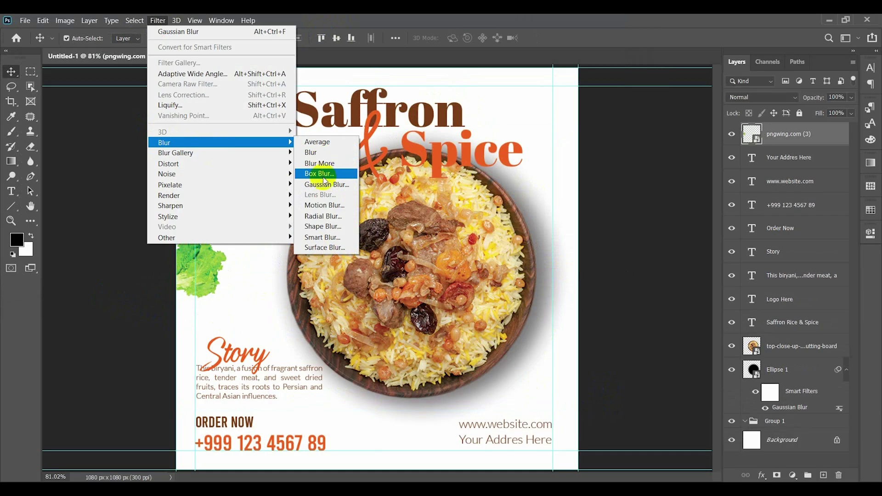
{"action": "left_click", "coordinate": [322, 183]}
{"action": "left_click_drag", "start_coordinate": [580, 293], "coordinate": [535, 302]}
{"action": "key", "text": "Return"}
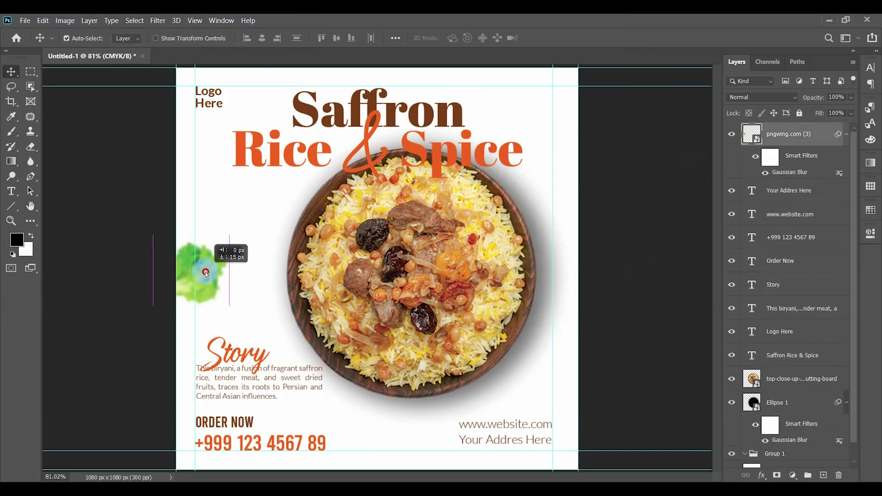
- Place the tomato slice image pngwing.com (4) embedded, scaled to about 9.78%, near the canvas's upper right corner
{"action": "left_click", "coordinate": [25, 23]}
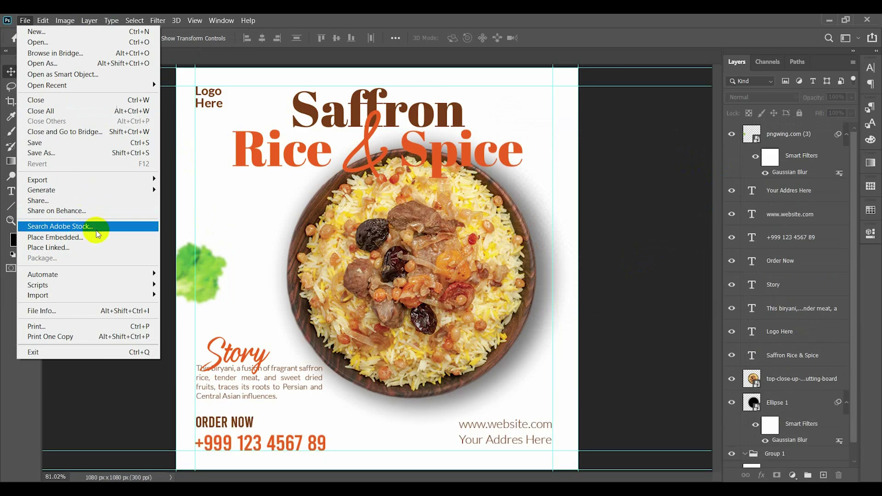
{"action": "left_click", "coordinate": [95, 236]}
{"action": "left_click", "coordinate": [557, 268]}
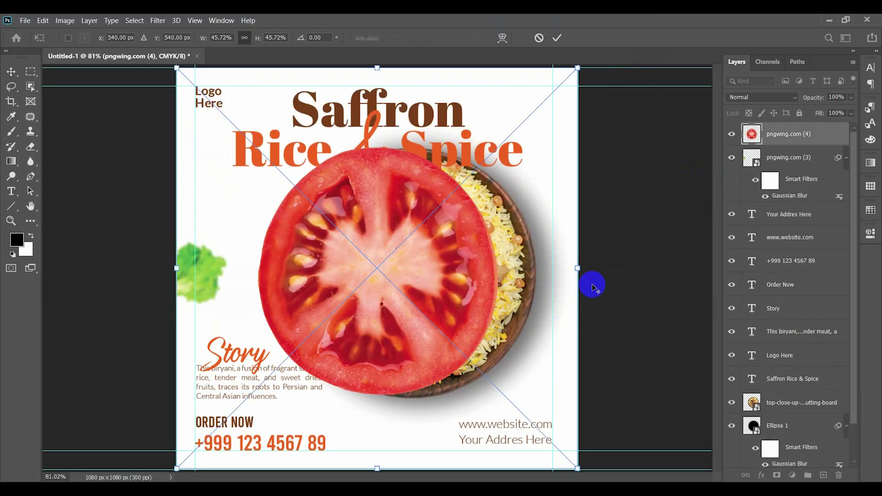
{"action": "left_click_drag", "start_coordinate": [579, 268], "coordinate": [419, 268]}
{"action": "left_click_drag", "start_coordinate": [361, 292], "coordinate": [531, 122]}
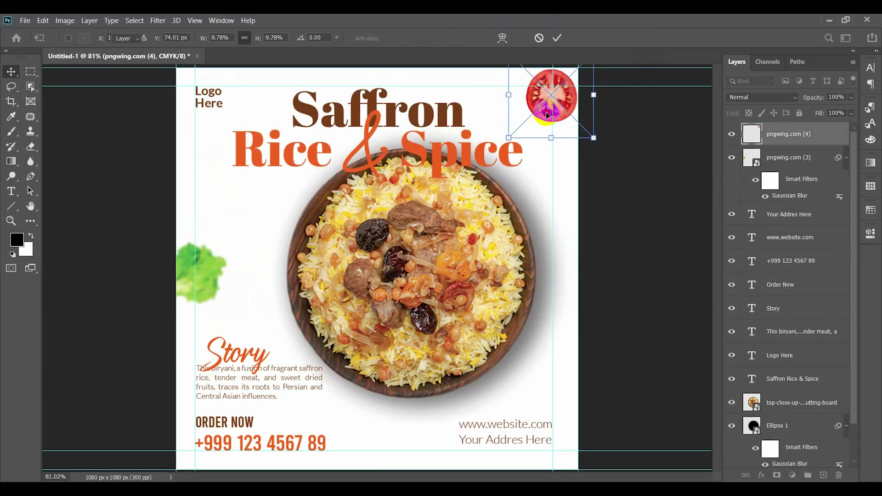
{"action": "key", "text": "Return"}
- Apply a Gaussian Blur to the tomato slice and shift it so the canvas's upper right corner crops it
{"action": "left_click", "coordinate": [158, 20]}
{"action": "mouse_move", "coordinate": [173, 150]}
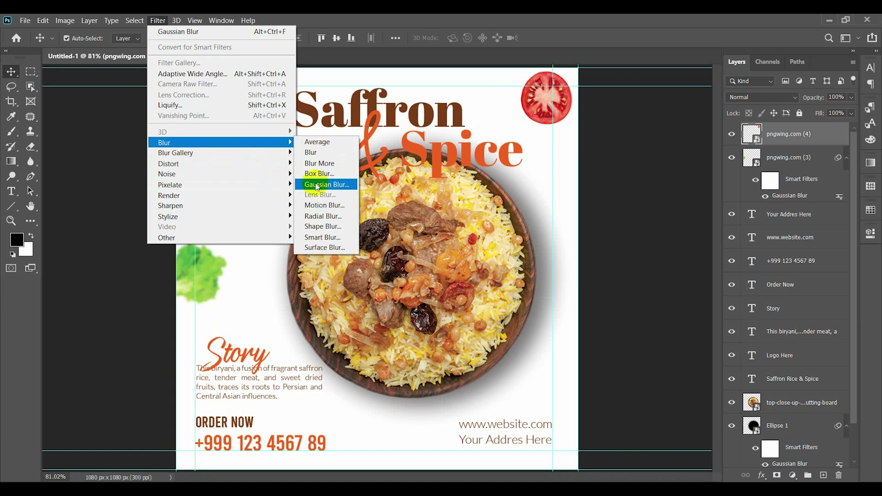
{"action": "left_click", "coordinate": [311, 183]}
{"action": "left_click", "coordinate": [662, 142]}
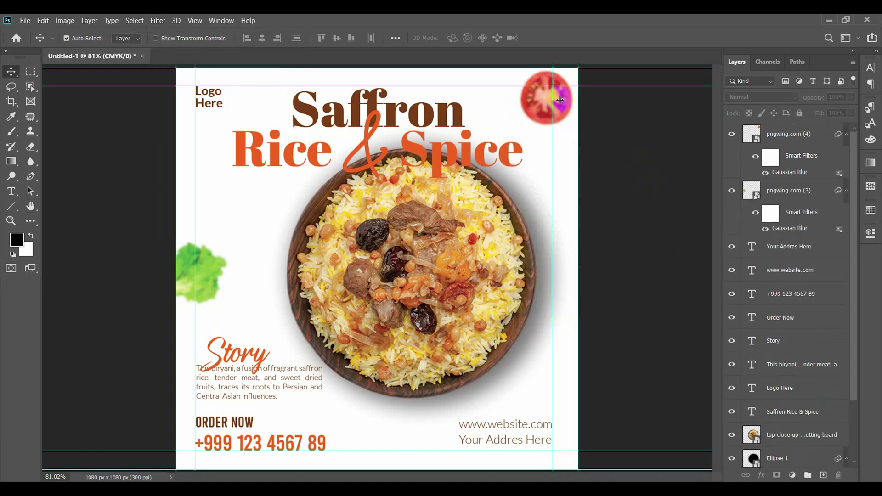
{"action": "left_click_drag", "start_coordinate": [546, 95], "coordinate": [557, 91]}
{"action": "left_click", "coordinate": [610, 167]}
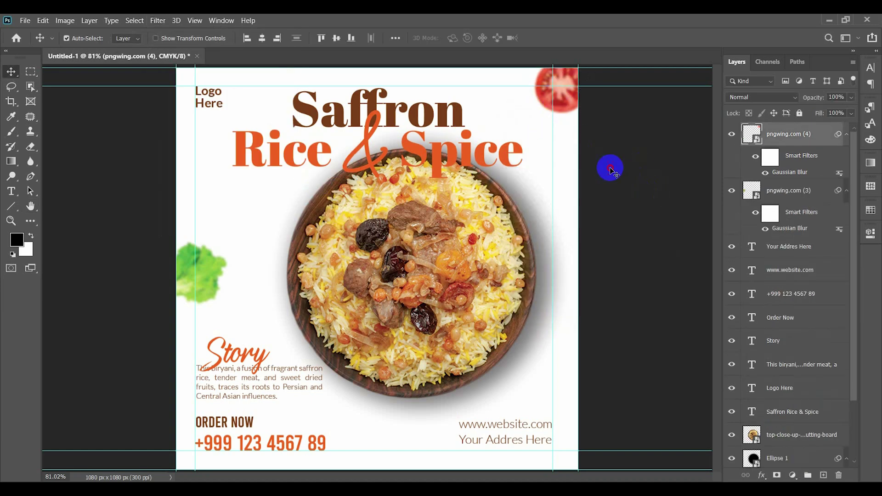
- Place the chili image pngwing.com (5) embedded, scaled to about 3.81% and rotated about -21.79°, between the bowl and the website text
{"action": "left_click", "coordinate": [25, 21]}
{"action": "left_click", "coordinate": [102, 235]}
{"action": "left_click", "coordinate": [133, 133]}
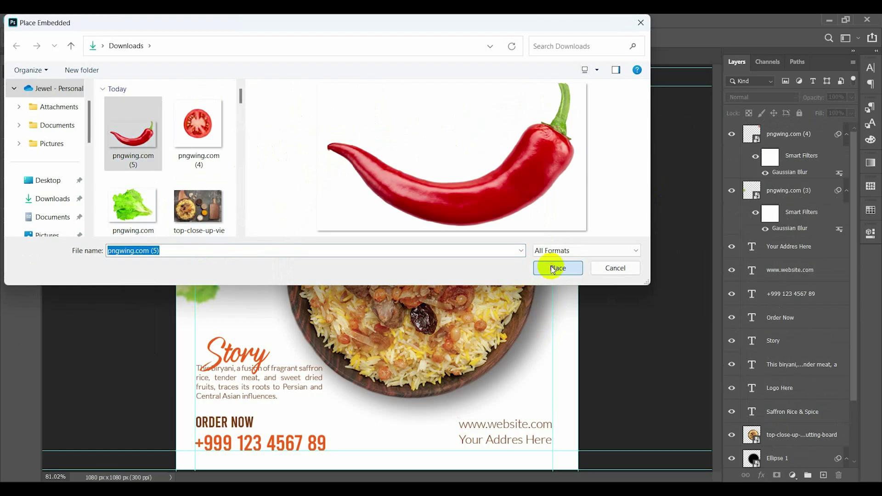
{"action": "left_click", "coordinate": [553, 269]}
{"action": "left_click_drag", "start_coordinate": [563, 282], "coordinate": [420, 268]}
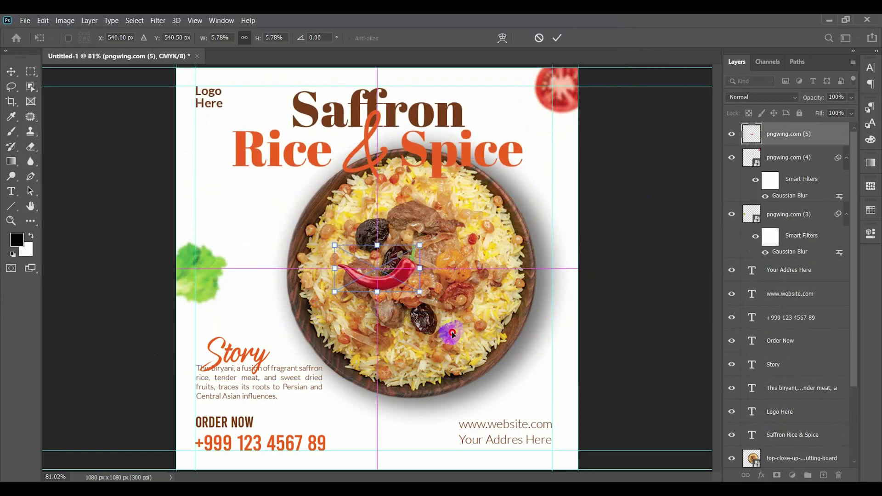
{"action": "left_click_drag", "start_coordinate": [452, 334], "coordinate": [532, 390]}
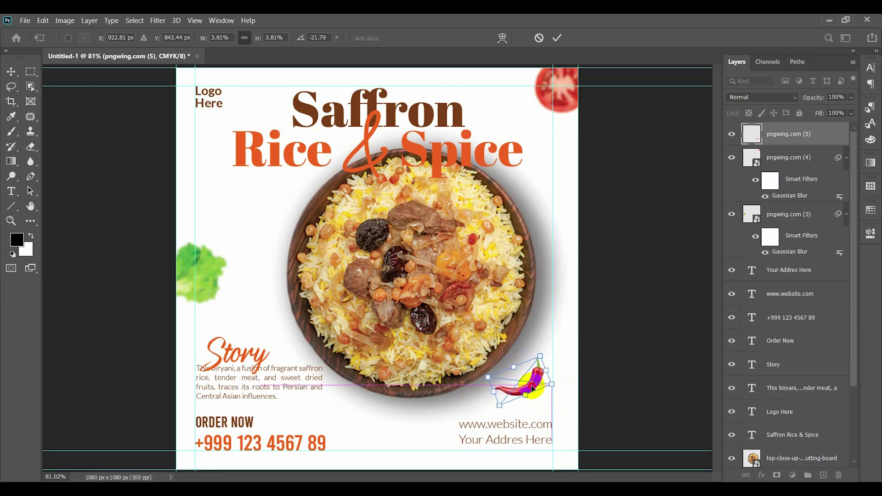
{"action": "key", "text": "Return"}
- Apply a Gaussian Blur with a radius of about 2.6 pixels to the chili
{"action": "left_click", "coordinate": [153, 27]}
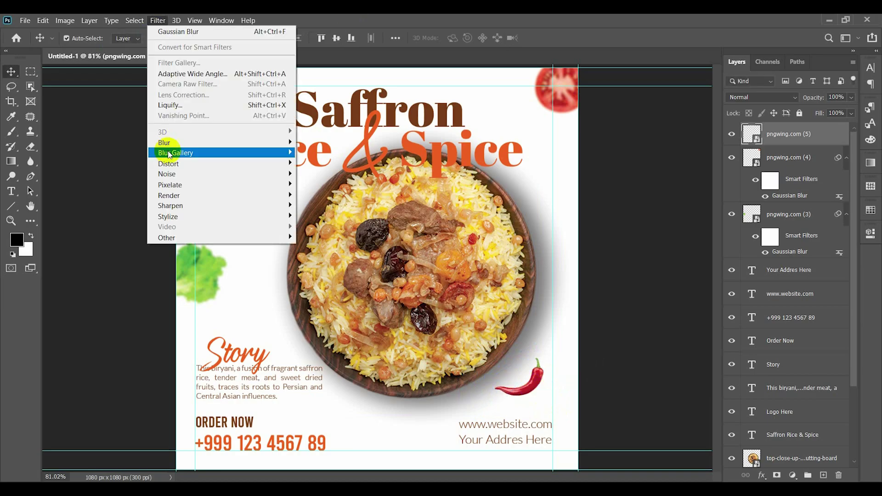
{"action": "mouse_move", "coordinate": [171, 142]}
{"action": "left_click", "coordinate": [320, 190]}
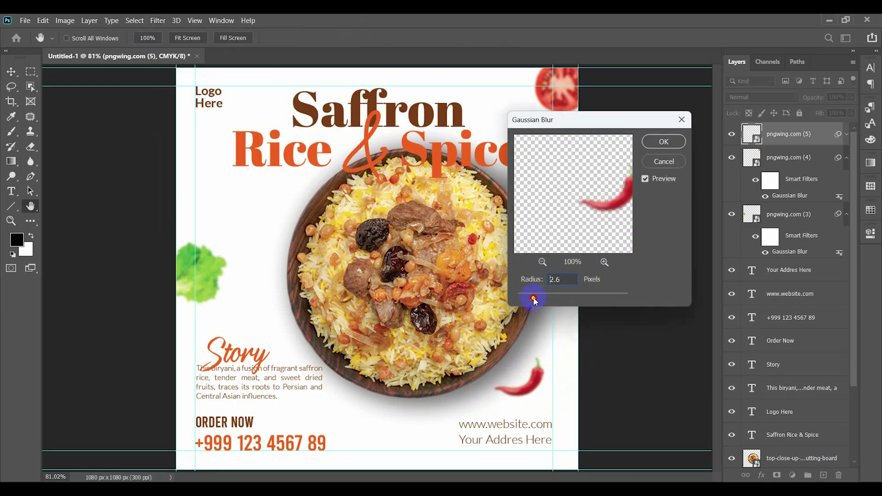
{"action": "left_click", "coordinate": [662, 143]}
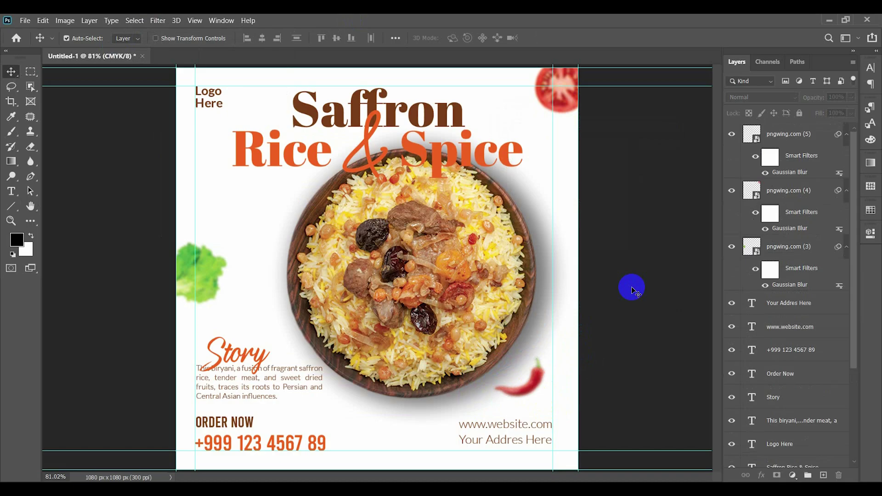
- Create a 1080 x 1080 px rectangle shape
{"action": "left_click", "coordinate": [12, 204]}
{"action": "left_click", "coordinate": [60, 203]}
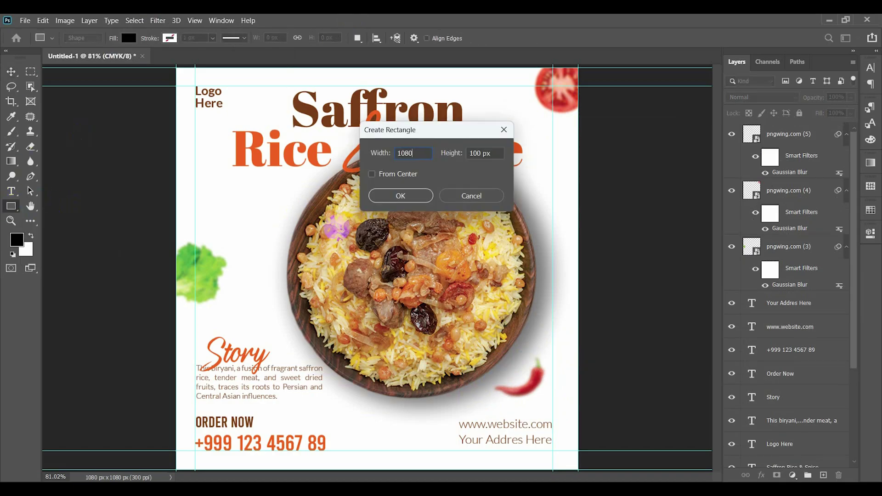
{"action": "type", "text": "08"}
{"action": "key", "text": "Return"}
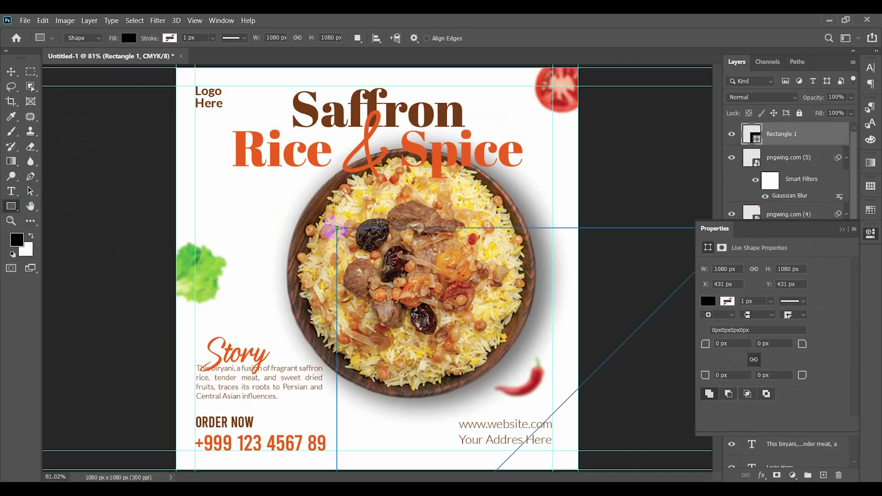
- Centre the rectangle on the canvas in both directions and send it behind all the artwork
{"action": "left_click", "coordinate": [360, 40]}
{"action": "left_click", "coordinate": [376, 38]}
{"action": "left_click", "coordinate": [342, 68]}
{"action": "left_click", "coordinate": [405, 69]}
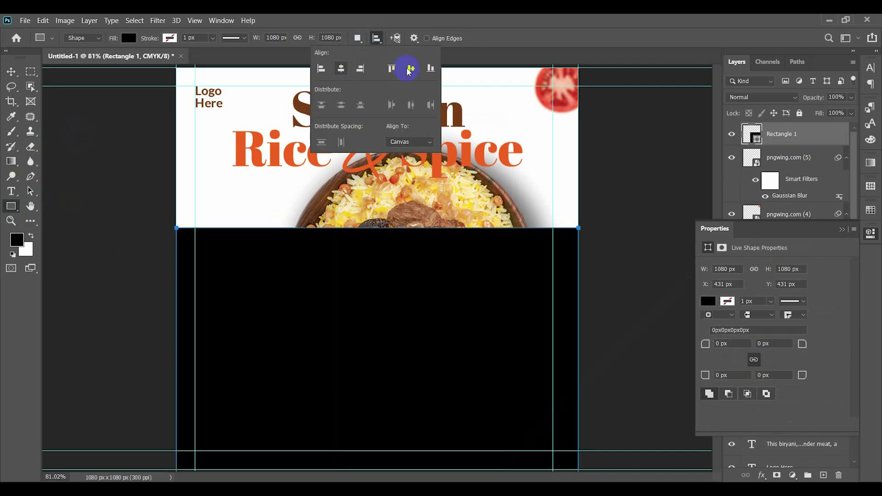
{"action": "key", "text": "v"}
{"action": "left_click", "coordinate": [390, 231]}
{"action": "key", "text": "ctrl+shift+["}
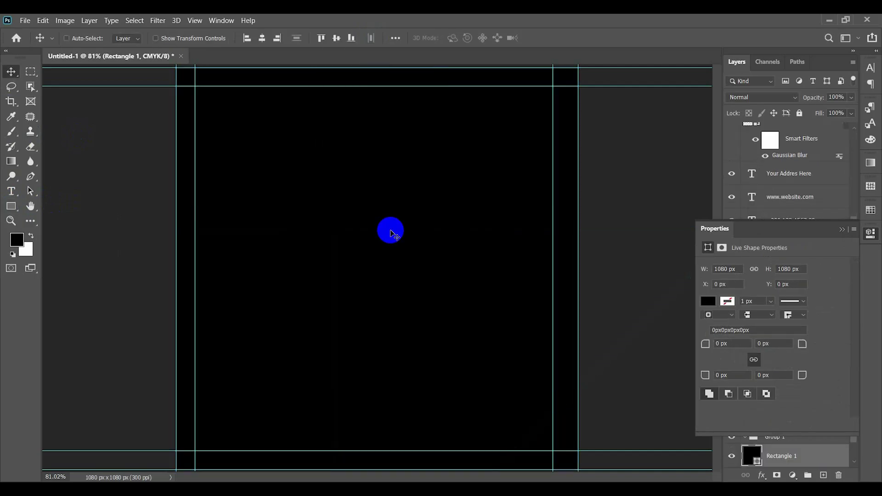
- Set the foreground colour to white (ffffff)
{"action": "scroll", "coordinate": [390, 232], "scroll_direction": "down", "scroll_amount": 3}
{"action": "left_click", "coordinate": [477, 144]}
{"action": "left_click", "coordinate": [16, 236]}
{"action": "left_click", "coordinate": [580, 254]}
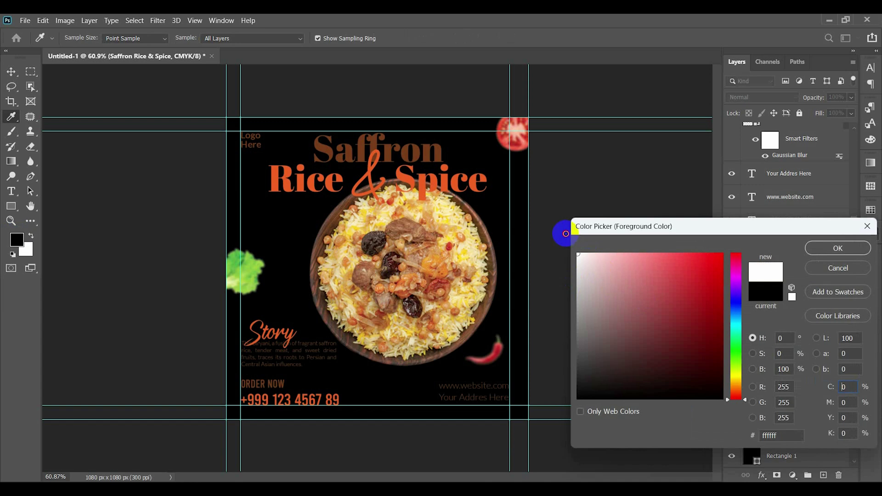
{"action": "left_click", "coordinate": [835, 250]}
{"action": "left_click", "coordinate": [812, 226]}
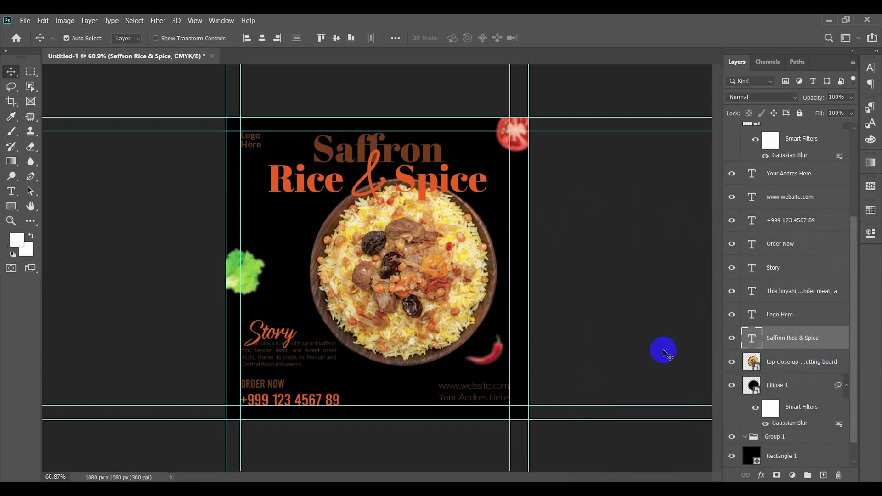
- Change the fill of the background rectangle to white
{"action": "left_click", "coordinate": [517, 191]}
{"action": "double_click", "coordinate": [750, 456]}
{"action": "left_click", "coordinate": [589, 261]}
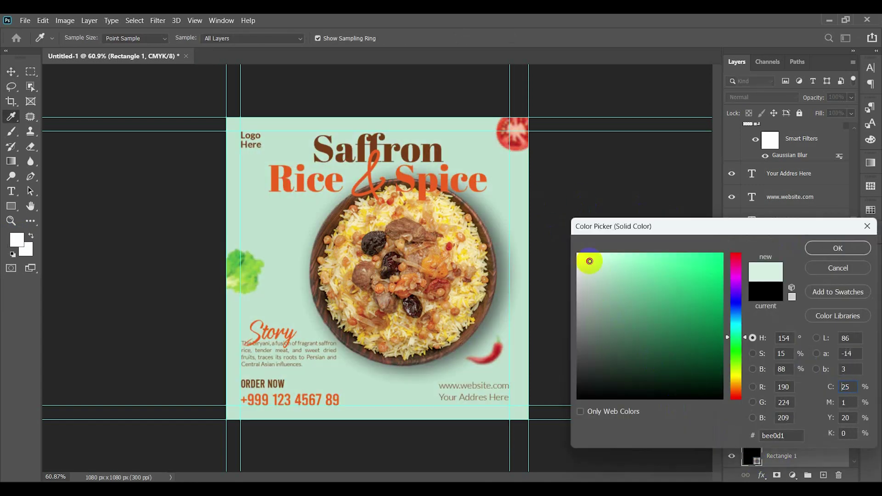
{"action": "left_click_drag", "start_coordinate": [589, 260], "coordinate": [559, 231]}
{"action": "left_click", "coordinate": [837, 248]}
{"action": "key", "text": "v"}
{"action": "scroll", "coordinate": [495, 160], "scroll_direction": "up", "scroll_amount": 2}
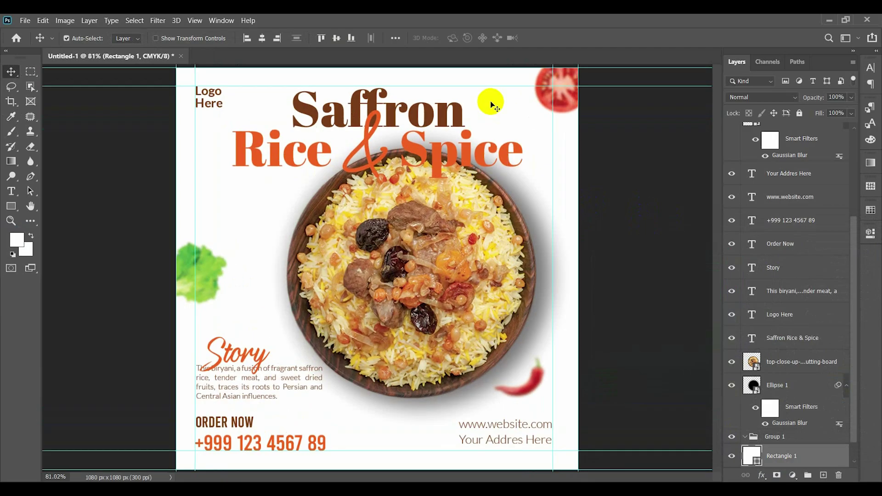
- Convert the "Saffron Rice & Spice" title to a smart object for the Add Noise filter
{"action": "left_click", "coordinate": [490, 103]}
{"action": "left_click", "coordinate": [158, 20]}
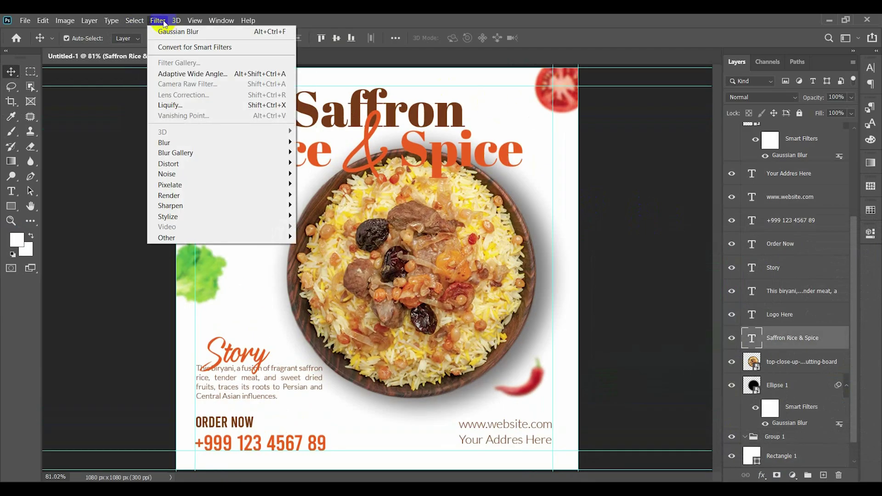
{"action": "mouse_move", "coordinate": [183, 173]}
{"action": "left_click", "coordinate": [312, 173]}
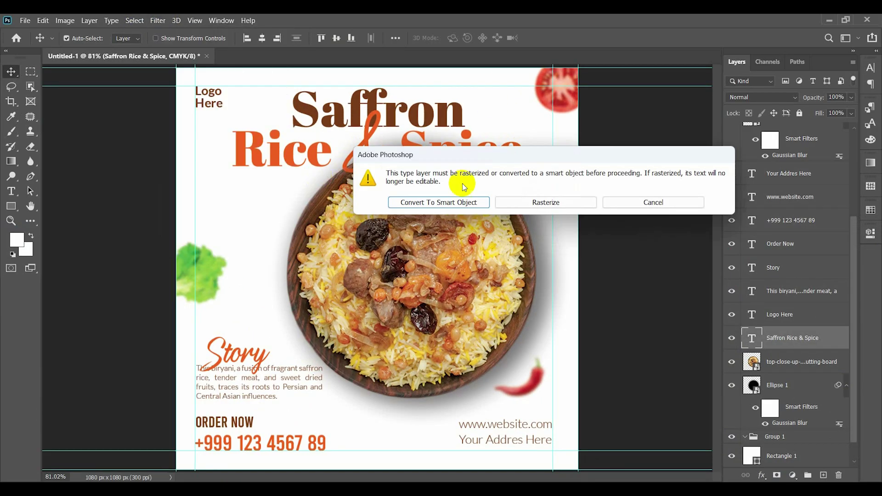
{"action": "left_click", "coordinate": [454, 202]}
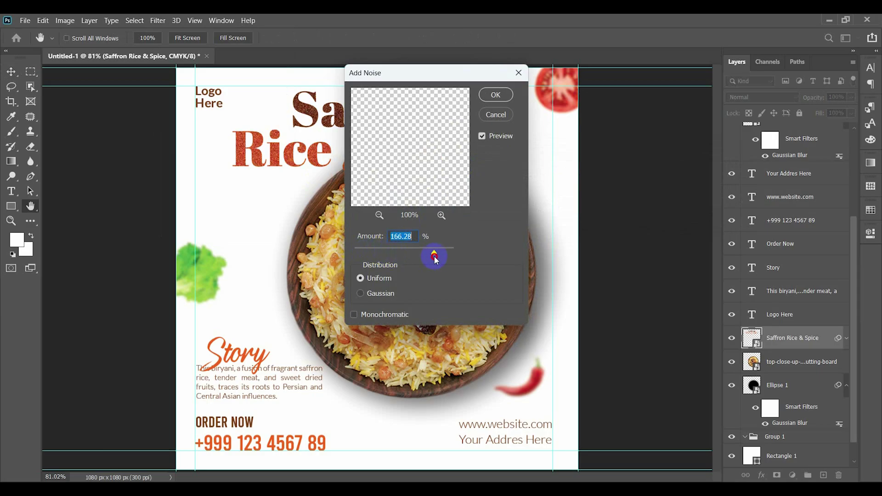
- Add uniform noise of about 12.98% to the title and compare the design with the title hidden and shown
{"action": "left_click_drag", "start_coordinate": [434, 257], "coordinate": [442, 256]}
{"action": "left_click_drag", "start_coordinate": [383, 255], "coordinate": [374, 255]}
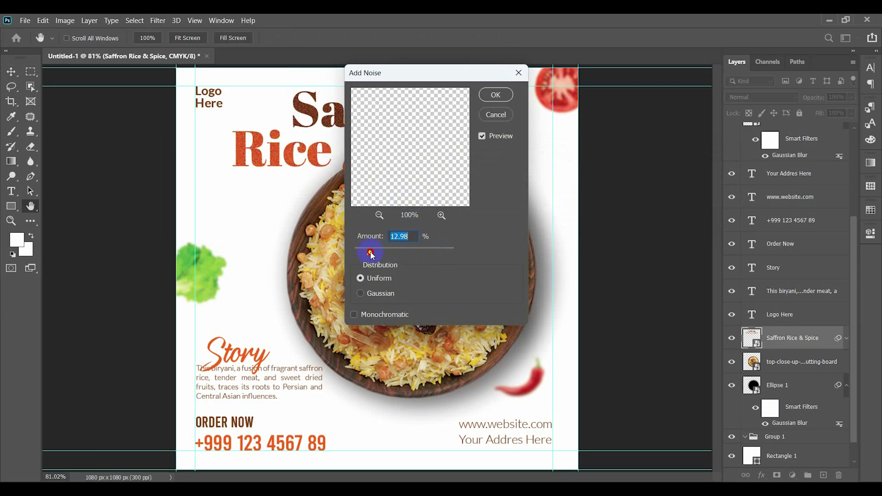
{"action": "left_click", "coordinate": [504, 97]}
{"action": "left_click", "coordinate": [662, 272]}
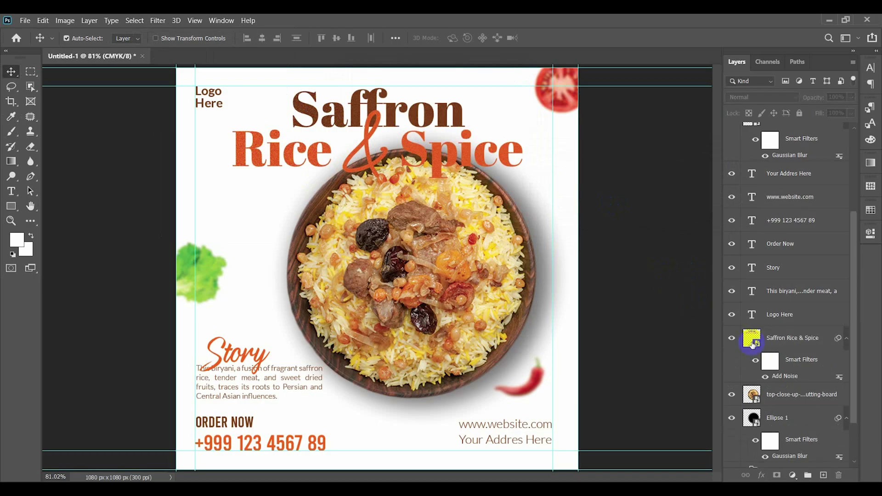
{"action": "left_click", "coordinate": [731, 338]}
{"action": "left_click", "coordinate": [731, 338]}
- Convert the white background rectangle to a smart object and add 6.30% uniform noise to it
{"action": "scroll", "coordinate": [785, 412], "scroll_direction": "down", "scroll_amount": 2}
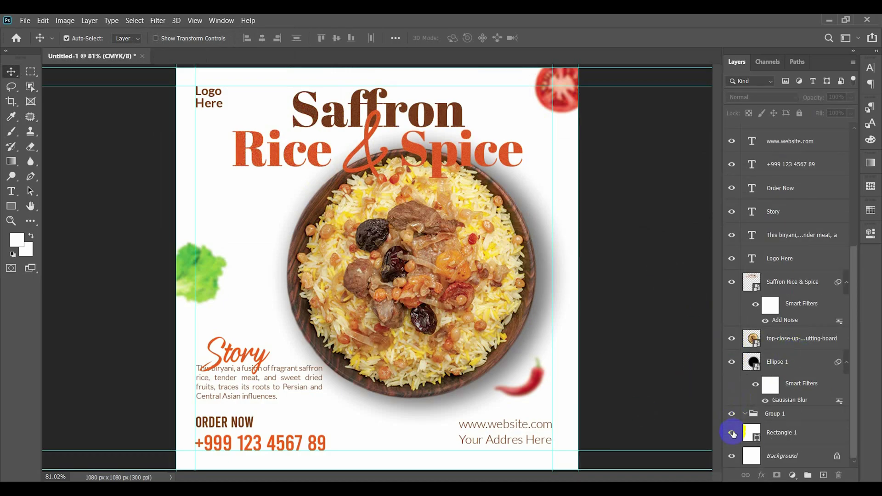
{"action": "left_click", "coordinate": [783, 433]}
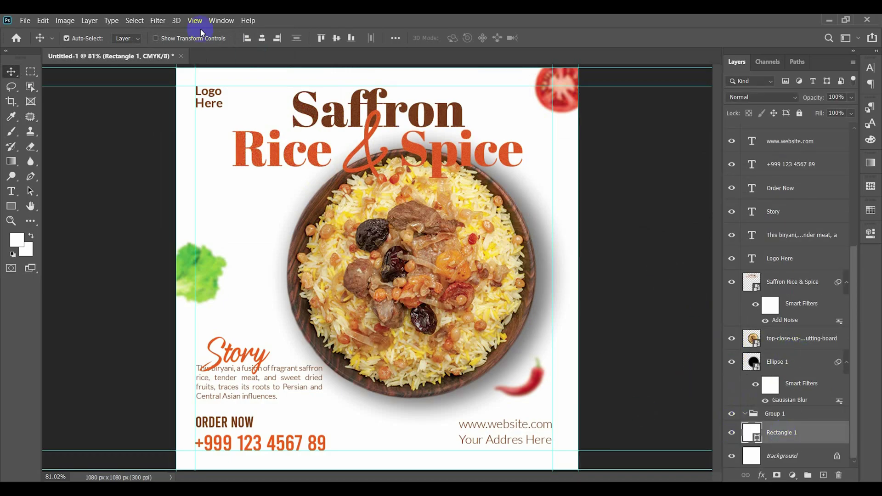
{"action": "left_click", "coordinate": [156, 20]}
{"action": "mouse_move", "coordinate": [200, 172]}
{"action": "left_click", "coordinate": [317, 174]}
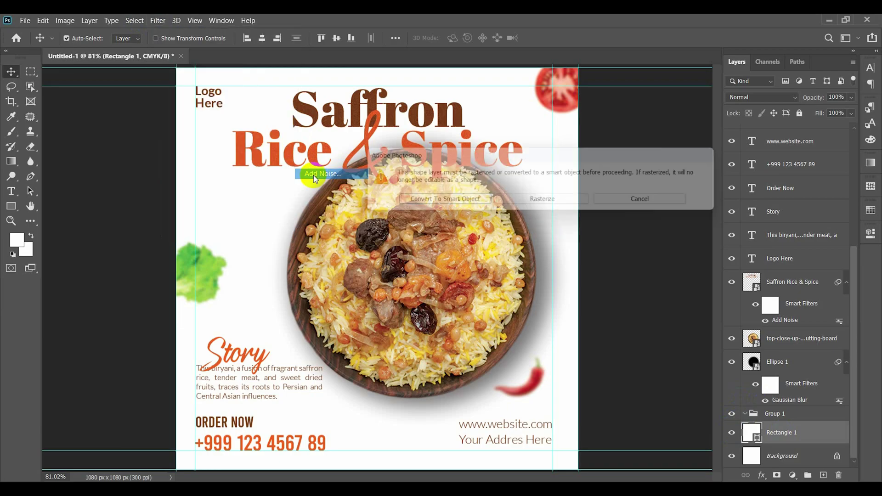
{"action": "left_click", "coordinate": [450, 203]}
{"action": "left_click_drag", "start_coordinate": [366, 252], "coordinate": [358, 253]}
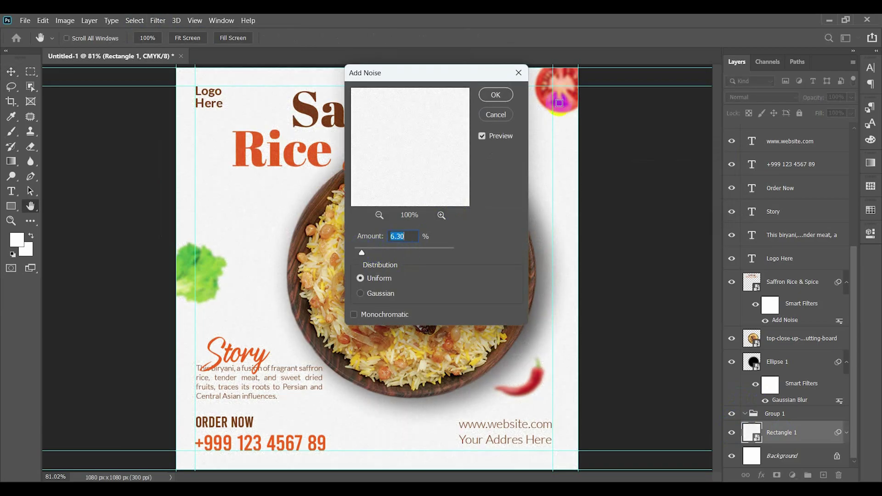
{"action": "left_click", "coordinate": [496, 97]}
{"action": "key", "text": "v"}
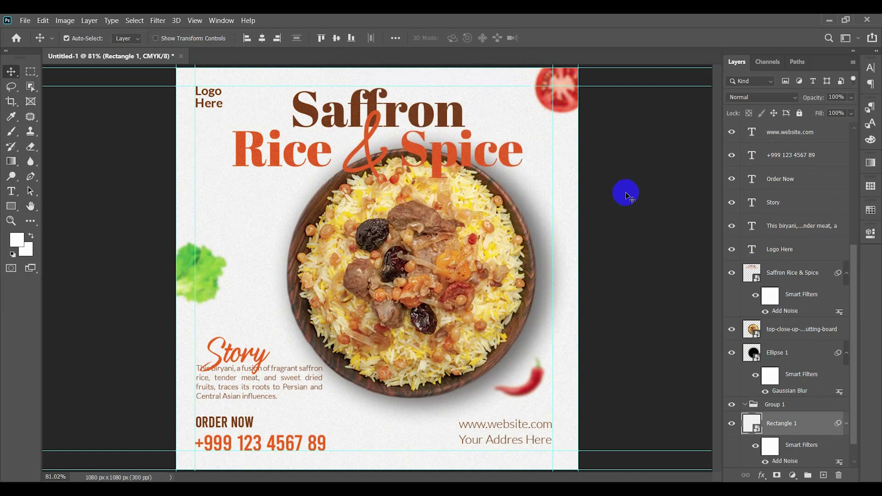
{"action": "left_click", "coordinate": [624, 190]}
{"action": "scroll", "coordinate": [762, 409], "scroll_direction": "down", "scroll_amount": 1}
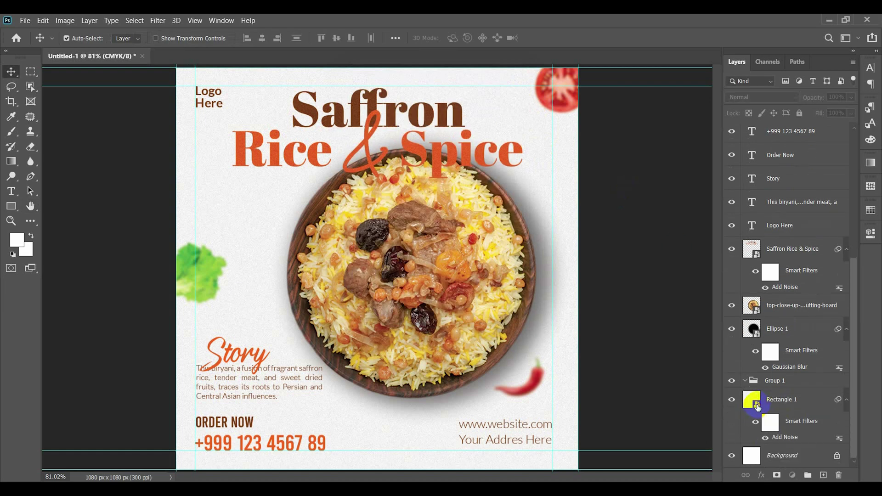
{"action": "double_click", "coordinate": [757, 406]}
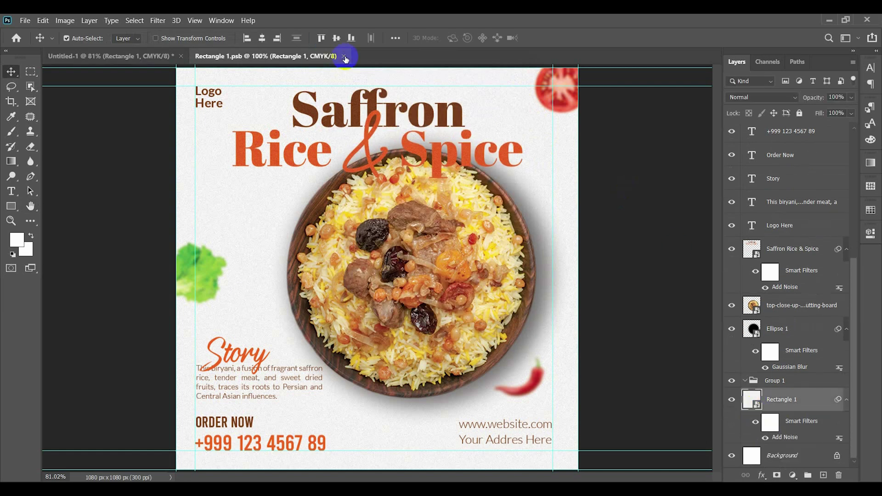
{"action": "left_click", "coordinate": [345, 57]}
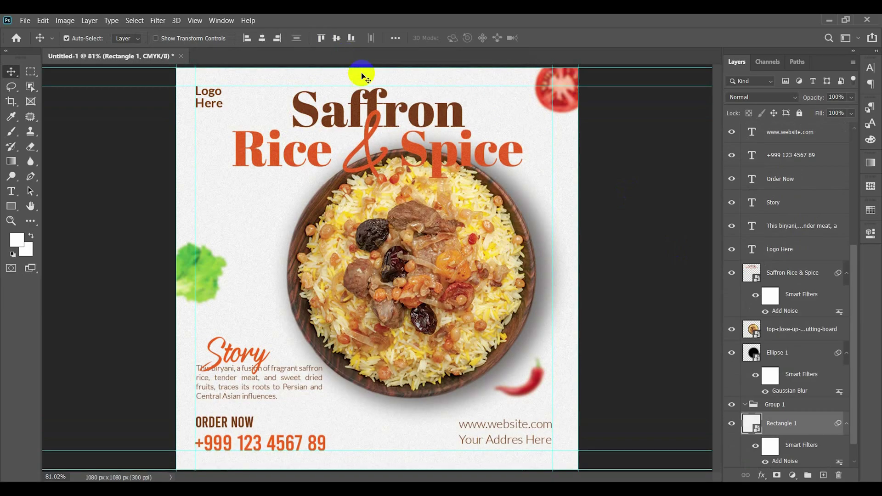
- Recolor the rectangle inside the background's smart object to light pink, save it and return to the main design
{"action": "double_click", "coordinate": [758, 430]}
{"action": "double_click", "coordinate": [751, 134]}
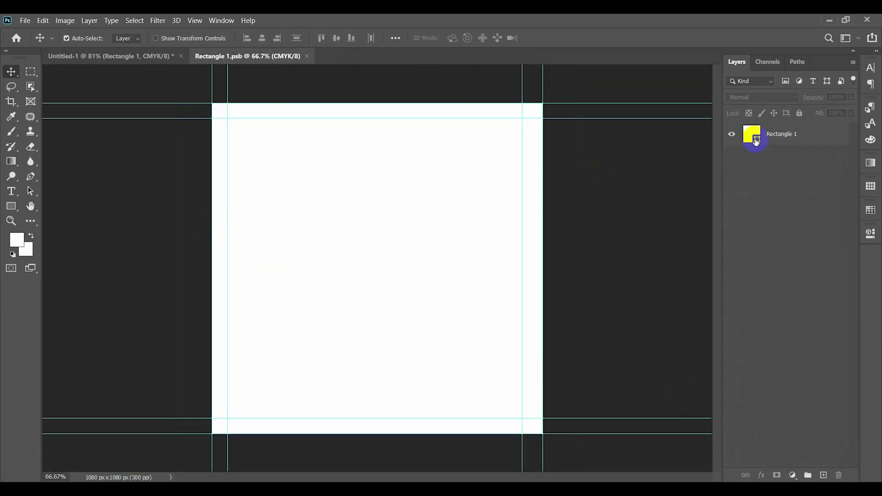
{"action": "left_click", "coordinate": [589, 257]}
{"action": "left_click", "coordinate": [837, 248]}
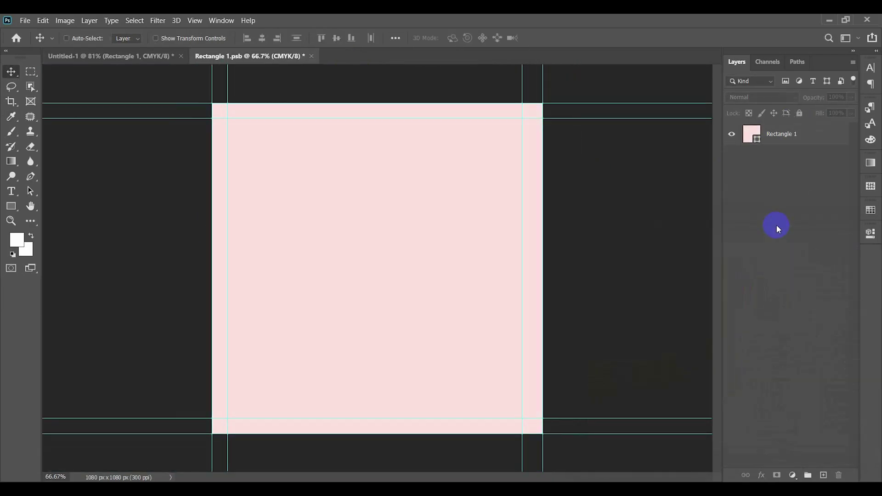
{"action": "key", "text": "ctrl+s"}
{"action": "left_click", "coordinate": [131, 56]}
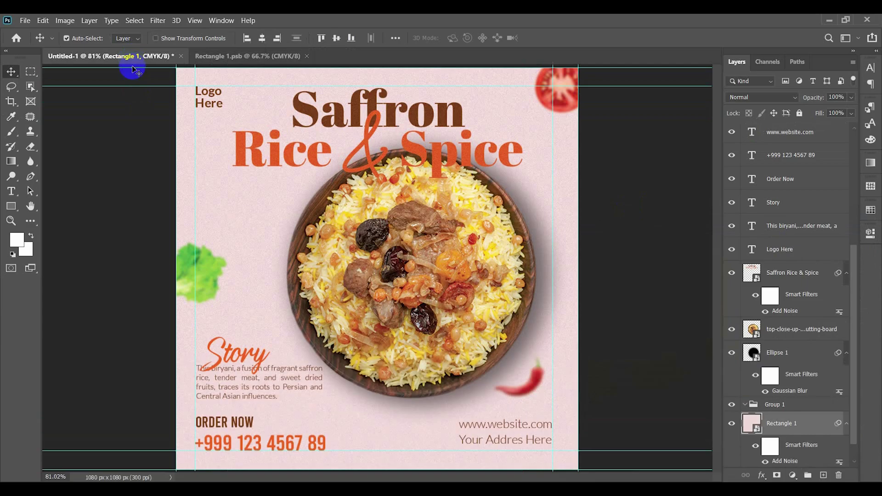
- Change the rectangle inside the background's smart object to a light cream fill, save it and view the main design with nothing selected
{"action": "left_click", "coordinate": [247, 56]}
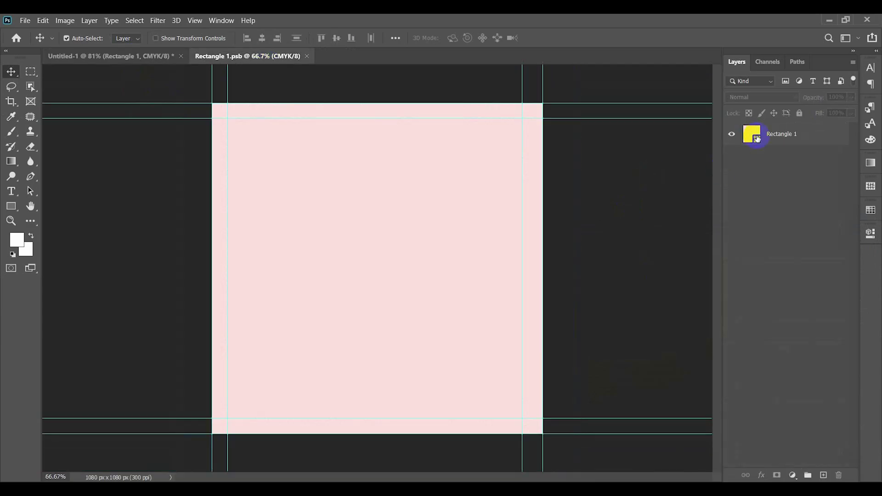
{"action": "double_click", "coordinate": [751, 134]}
{"action": "left_click_drag", "start_coordinate": [738, 397], "coordinate": [740, 382]}
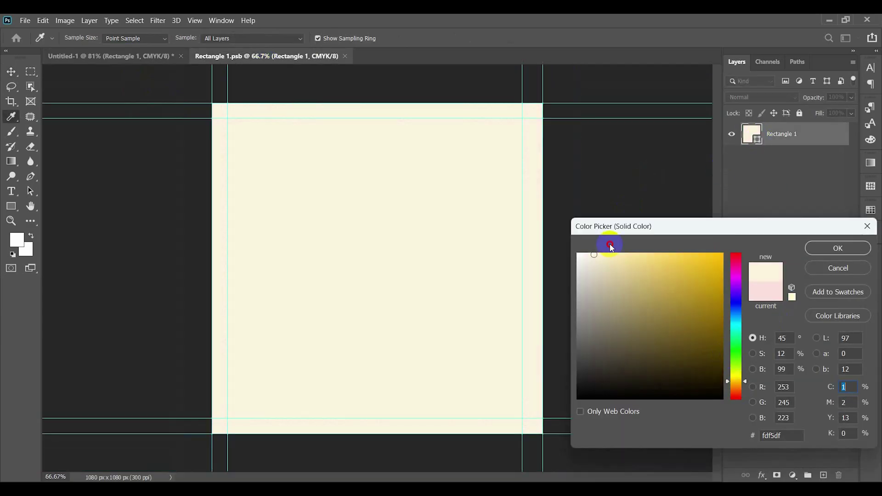
{"action": "left_click", "coordinate": [813, 248]}
{"action": "left_click", "coordinate": [768, 247]}
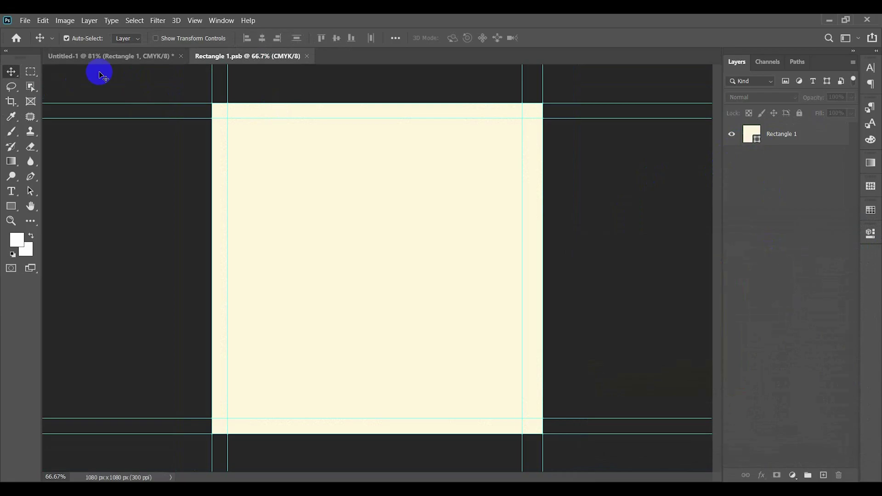
{"action": "left_click", "coordinate": [124, 57]}
{"action": "left_click", "coordinate": [630, 202]}
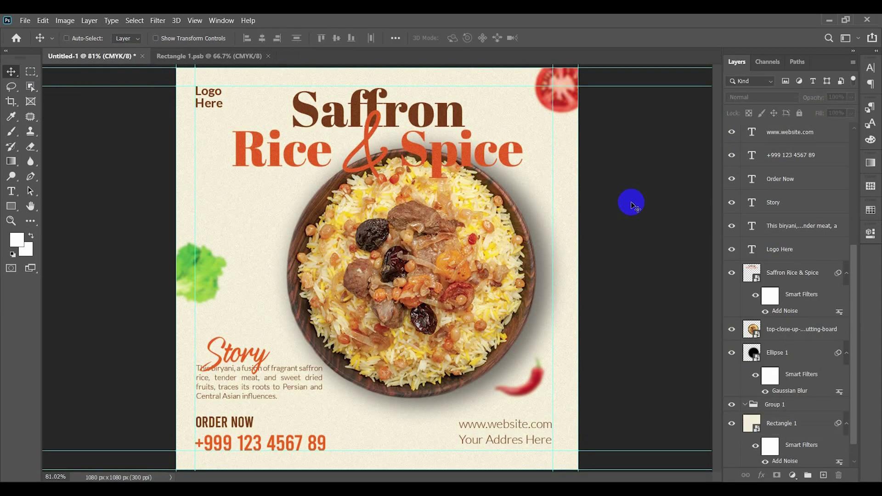